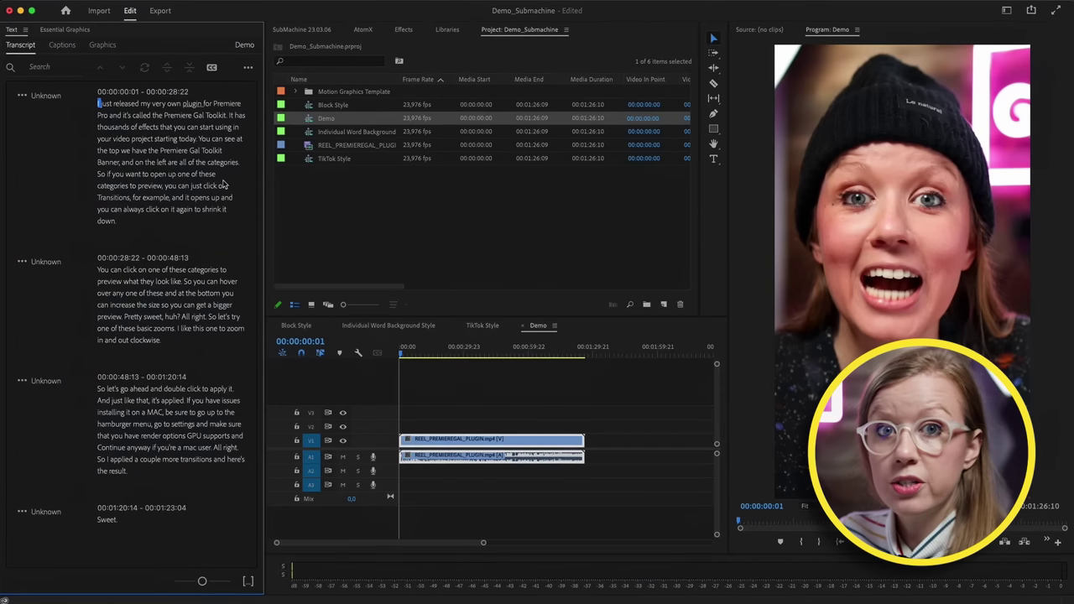
Jump to the word 'Premiere' in the Demo transcript and bring up the Create captions settings
{"action": "left_click", "coordinate": [178, 117]}
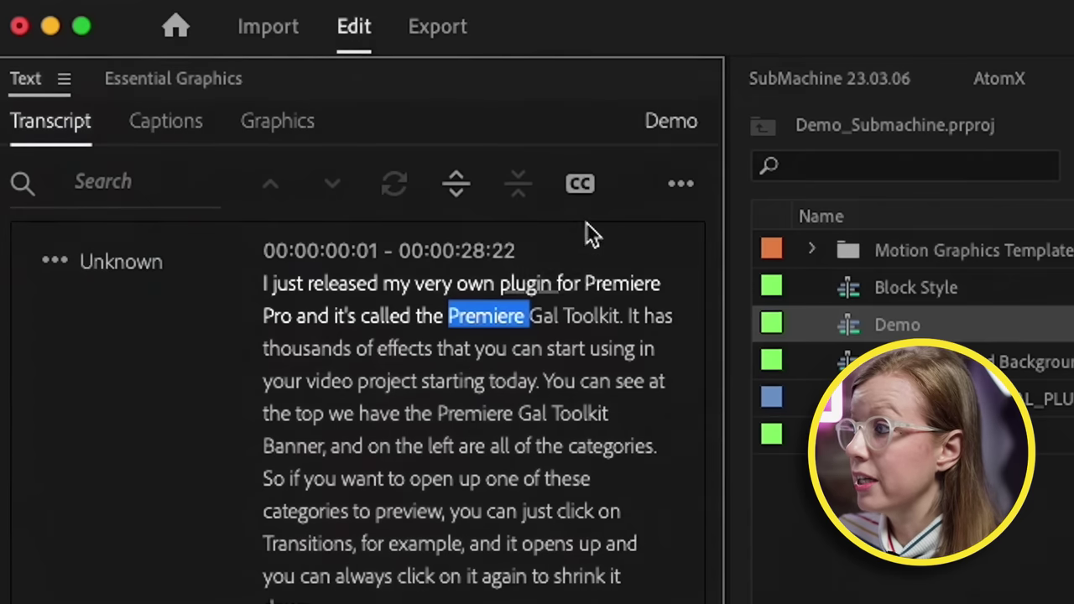
{"action": "left_click", "coordinate": [581, 192]}
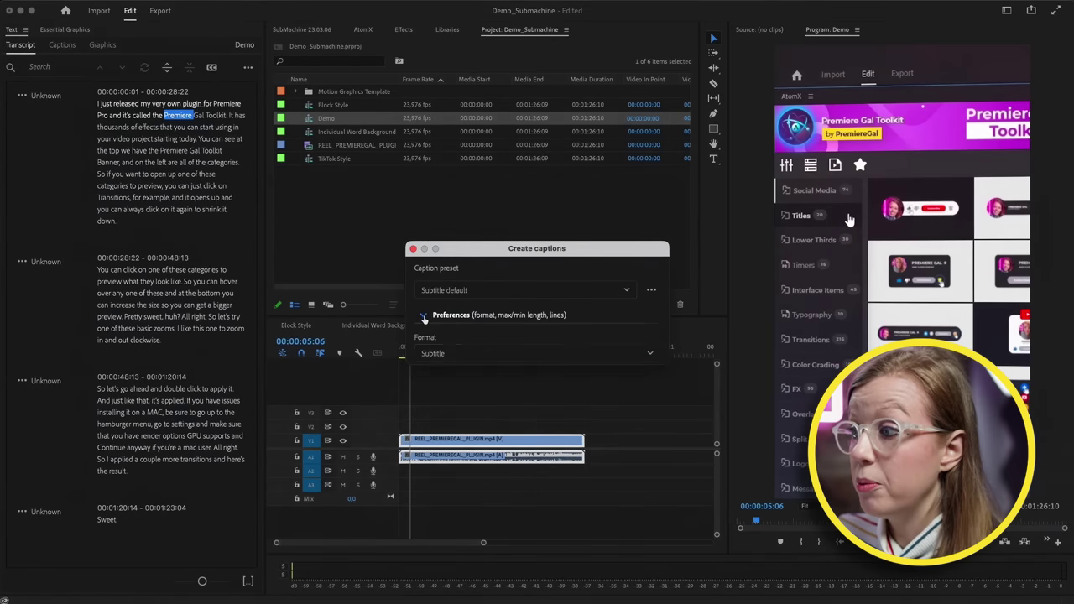
Create single-line captions with a 7-character maximum length and the lowest minimum duration (1.2 s)
{"action": "left_click", "coordinate": [424, 317]}
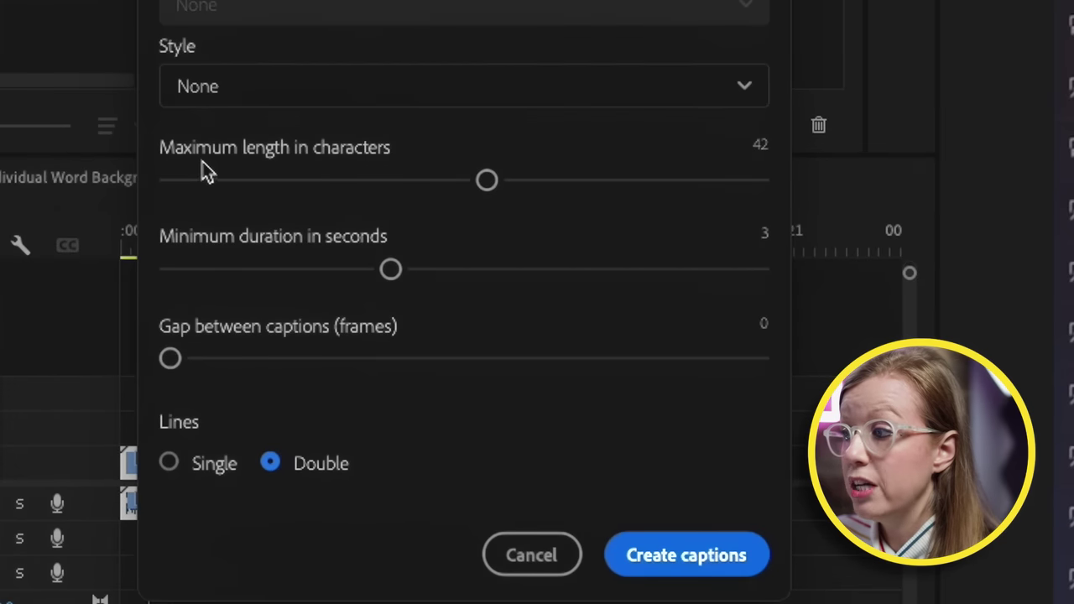
{"action": "left_click_drag", "start_coordinate": [487, 179], "coordinate": [141, 178]}
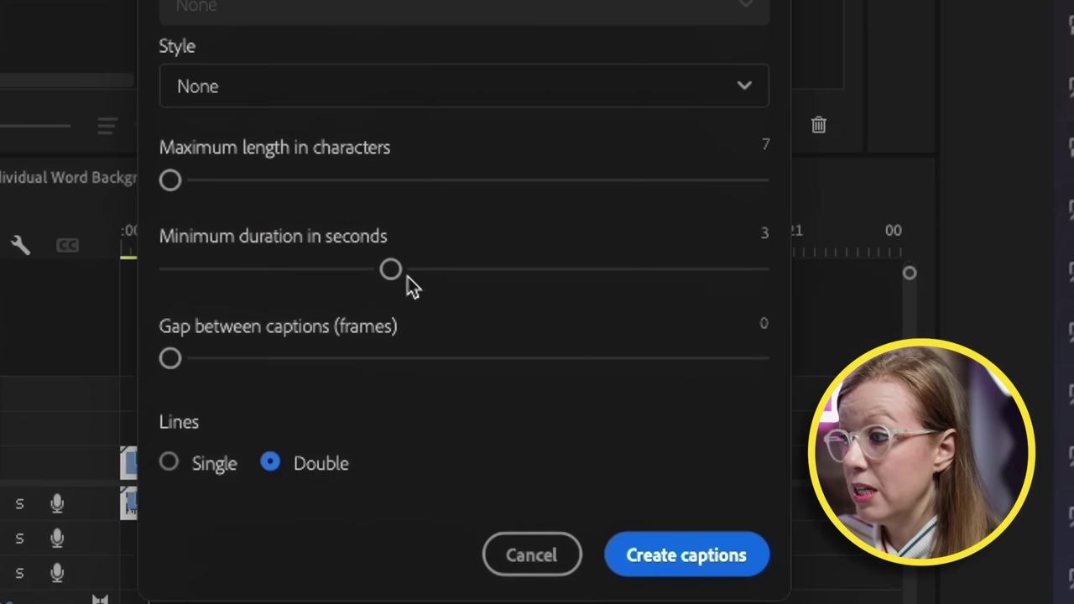
{"action": "left_click_drag", "start_coordinate": [392, 268], "coordinate": [160, 281]}
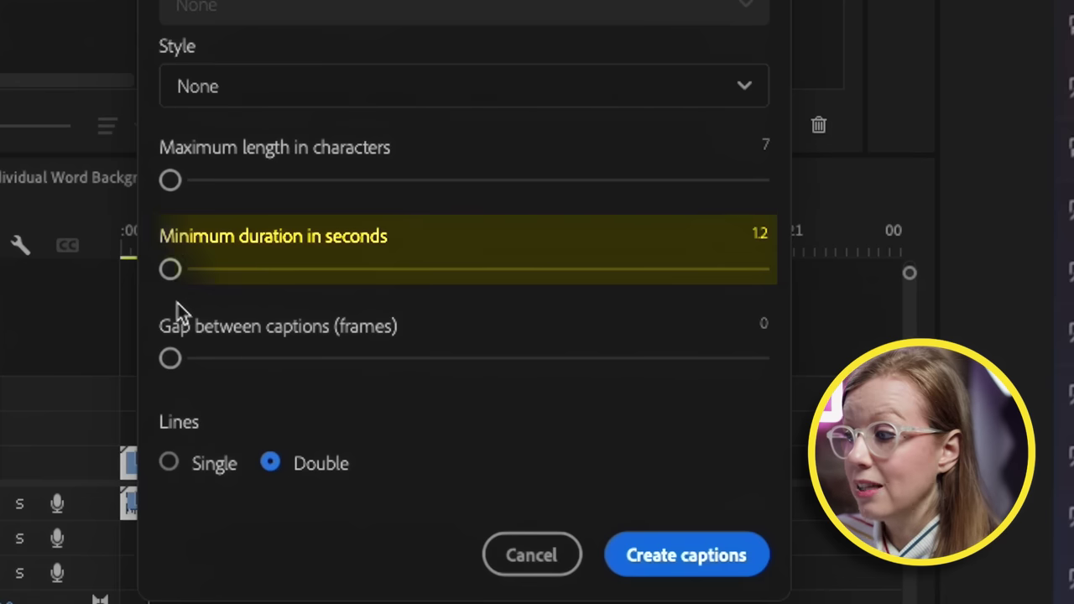
{"action": "left_click", "coordinate": [169, 463]}
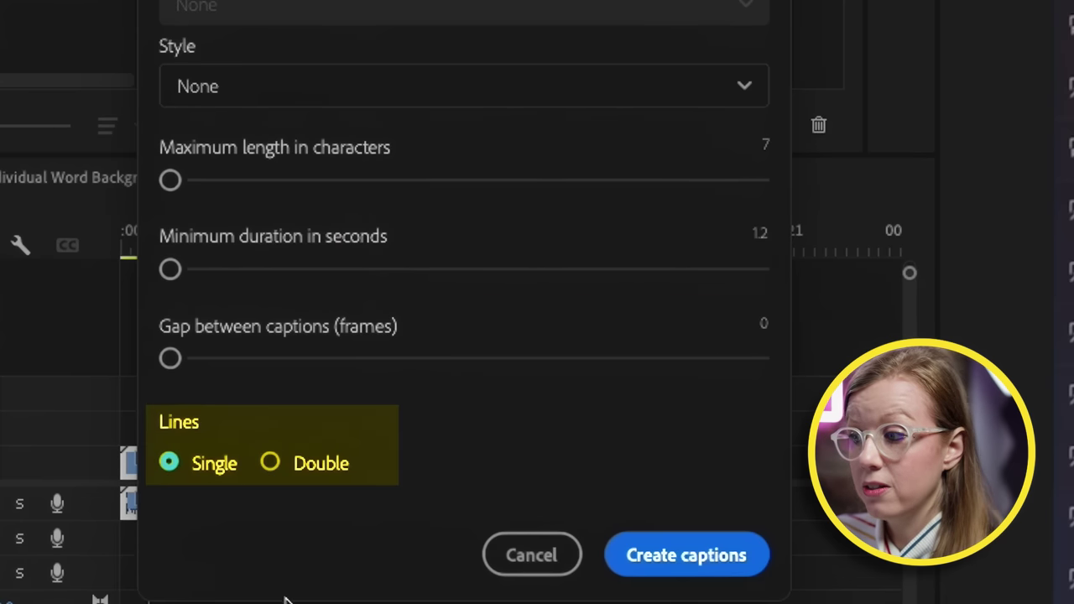
{"action": "left_click", "coordinate": [696, 565]}
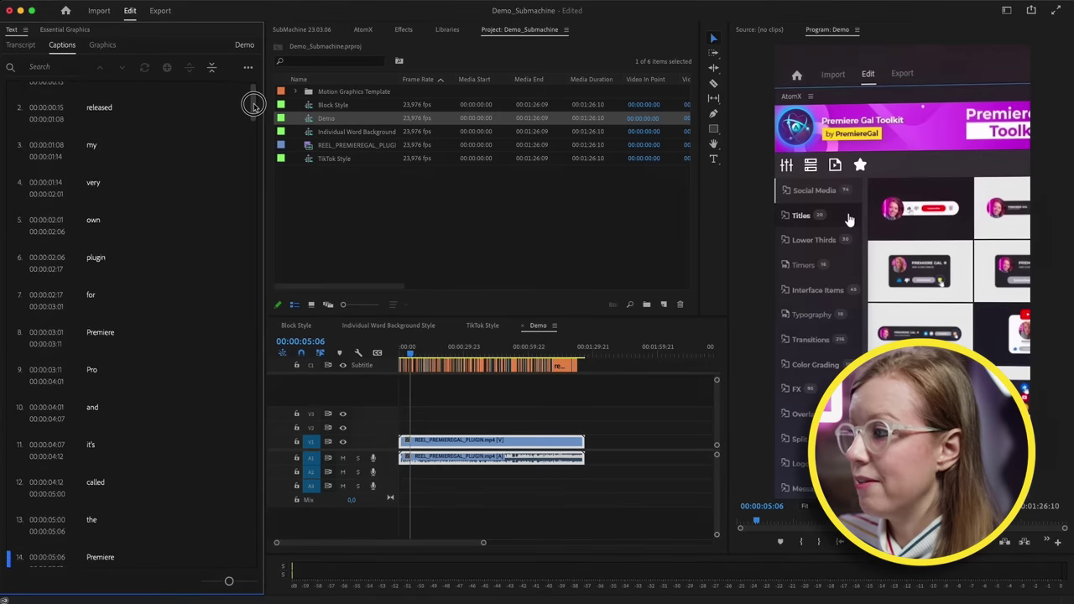
Export the captions as an SRT file named Demo.srt in the Demo folder
{"action": "left_click_drag", "start_coordinate": [255, 104], "coordinate": [253, 128]}
{"action": "left_click_drag", "start_coordinate": [393, 165], "coordinate": [388, 99]}
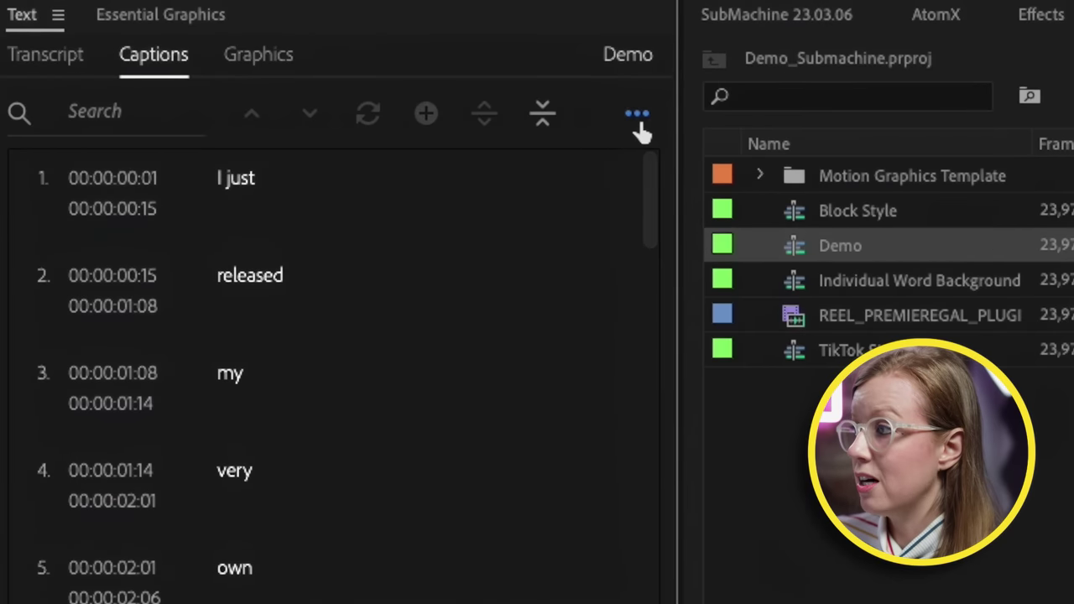
{"action": "left_click", "coordinate": [638, 121]}
{"action": "mouse_move", "coordinate": [618, 274]}
{"action": "left_click", "coordinate": [357, 369]}
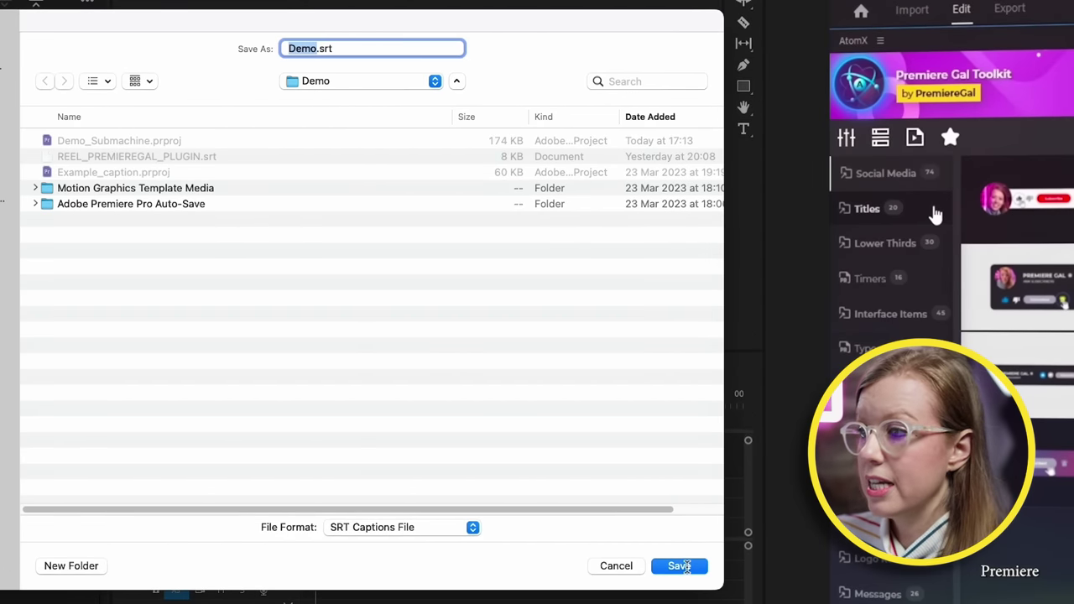
{"action": "left_click", "coordinate": [680, 566]}
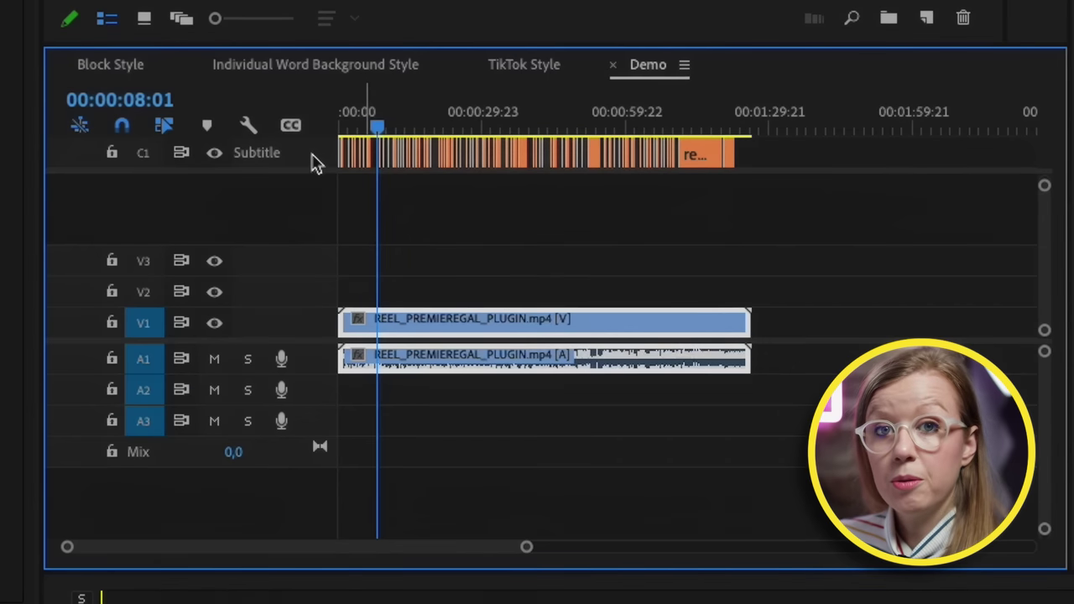
Hide the C1 Subtitle track's output and switch to the SubMachine 23.03.06 panel
{"action": "left_click", "coordinate": [215, 154]}
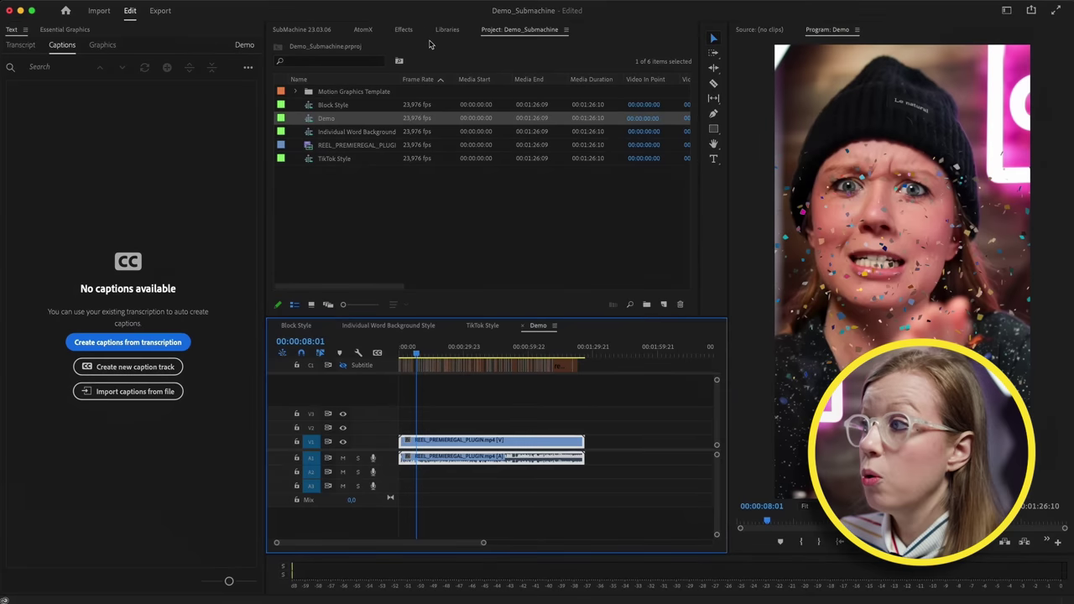
{"action": "left_click", "coordinate": [307, 30]}
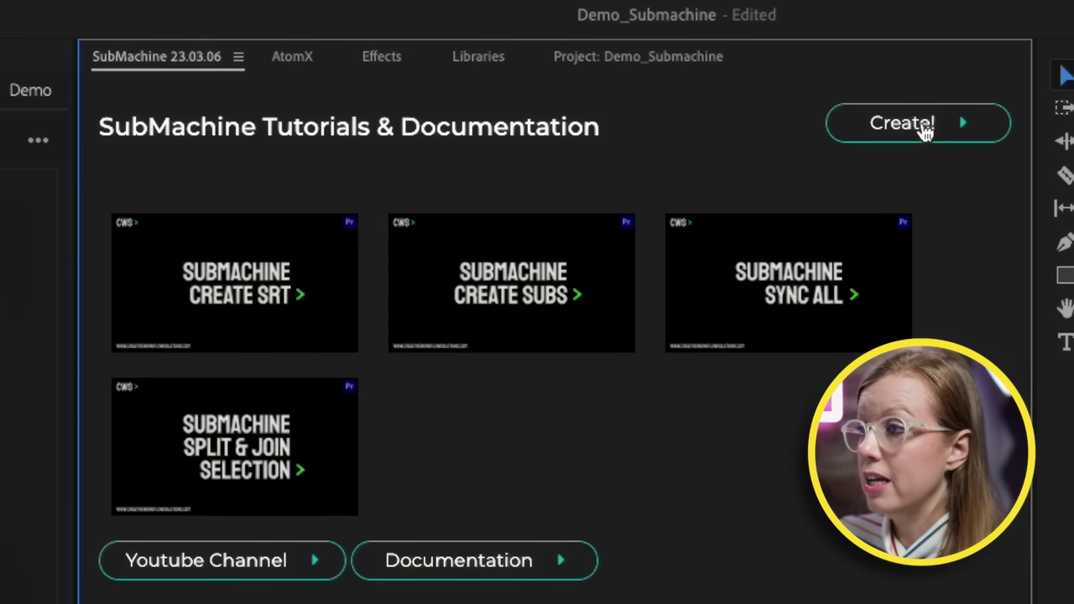
Start SubMachine's Create! workflow and load Demo.srt into the Short SRT field
{"action": "left_click", "coordinate": [923, 132]}
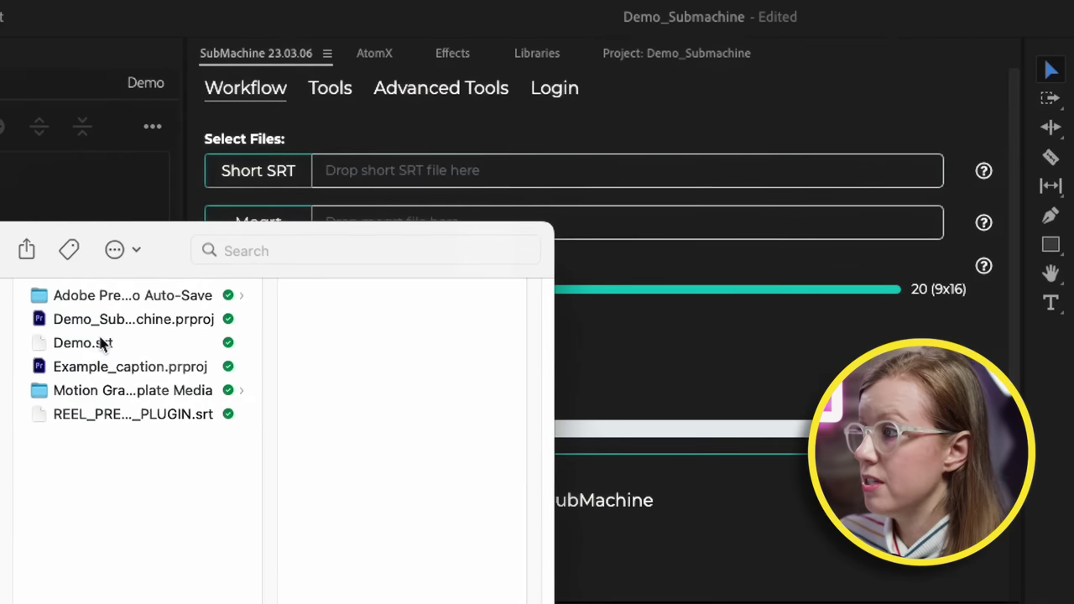
{"action": "left_click_drag", "start_coordinate": [98, 344], "coordinate": [431, 180]}
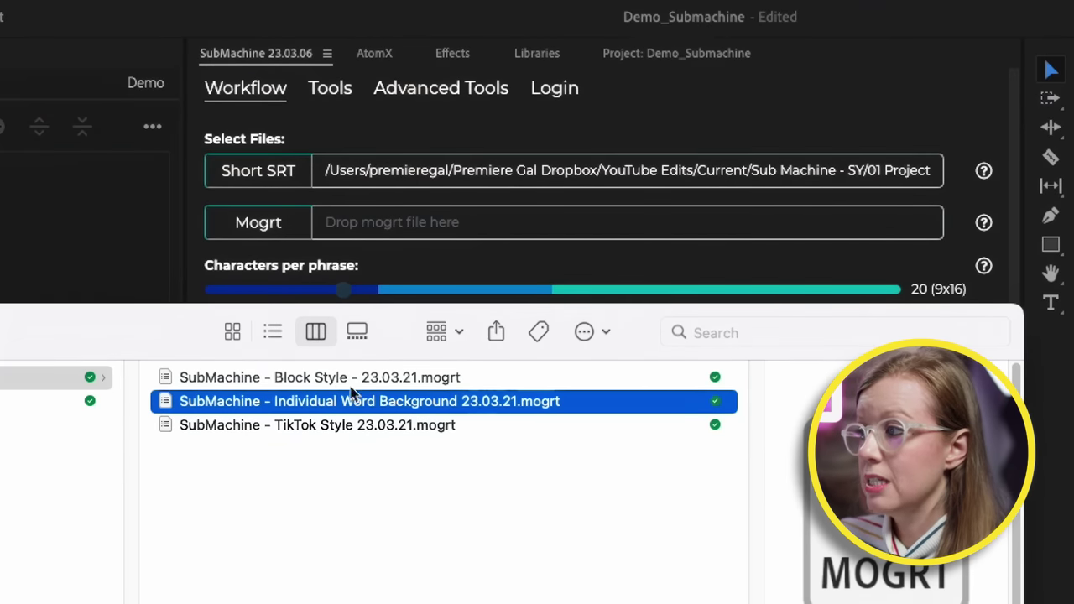
Compare the Block Style, Individual Word Background and TikTok Style mogrts, selecting Individual Word Background
{"action": "left_click", "coordinate": [344, 379]}
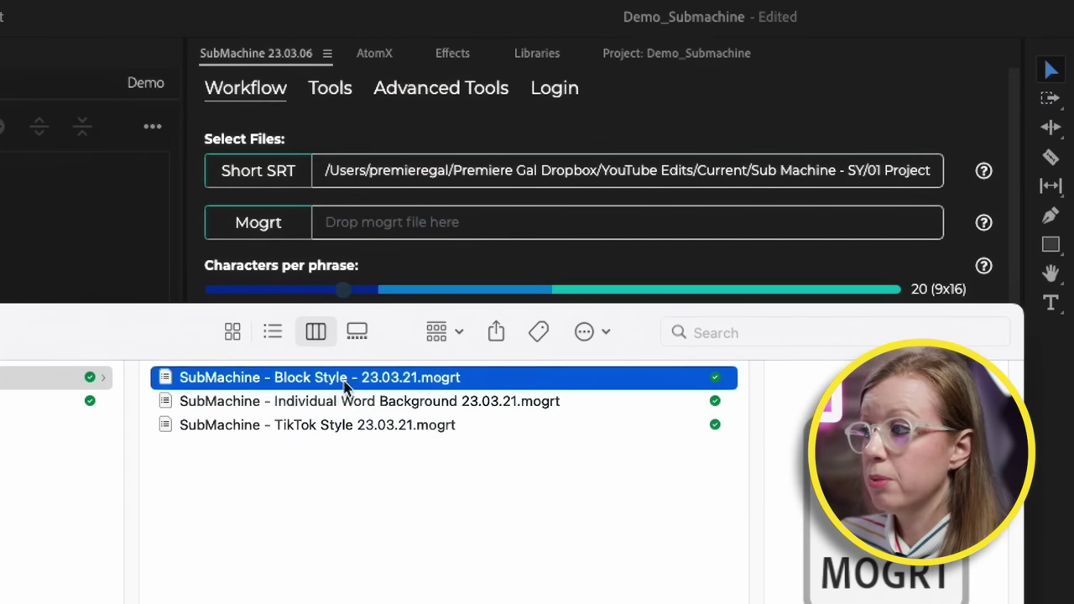
{"action": "left_click", "coordinate": [344, 408]}
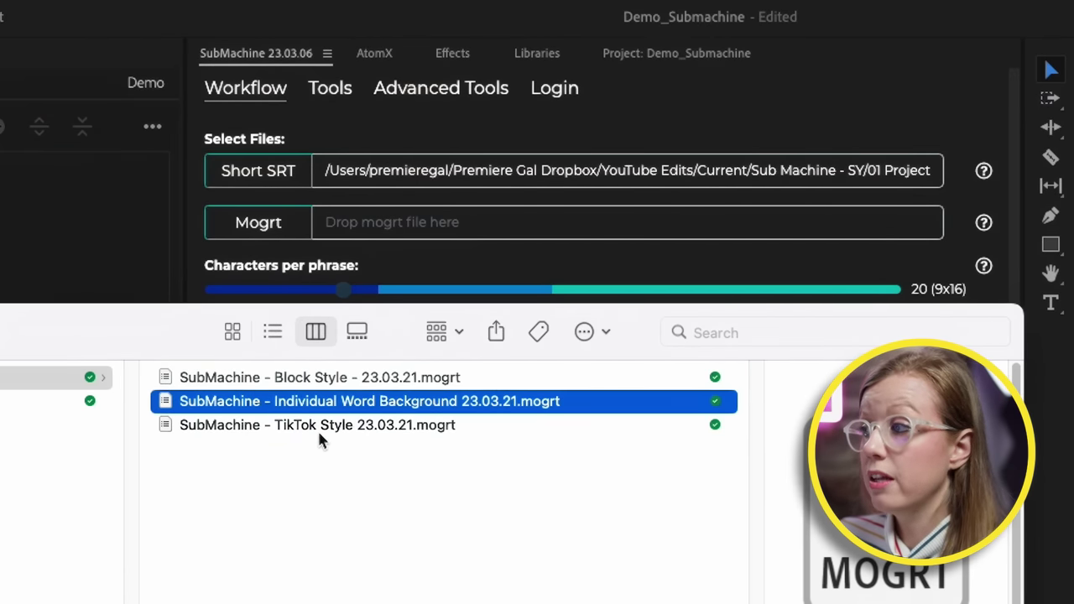
{"action": "left_click", "coordinate": [322, 427]}
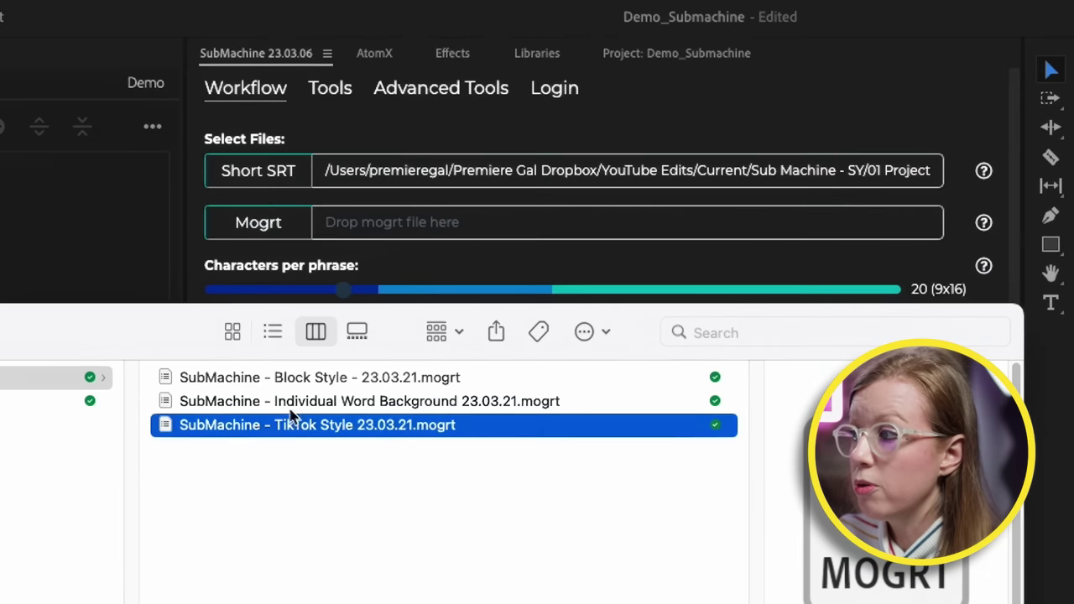
{"action": "left_click", "coordinate": [351, 212]}
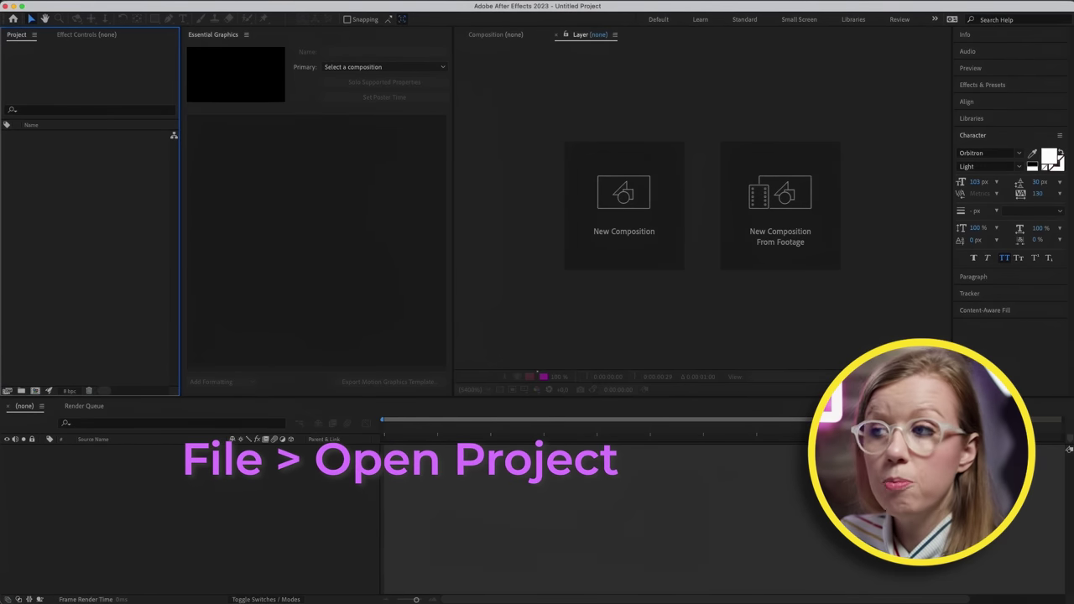
Open the Individual Word Background project and set the text font to Montserrat
{"action": "key", "text": "super+o"}
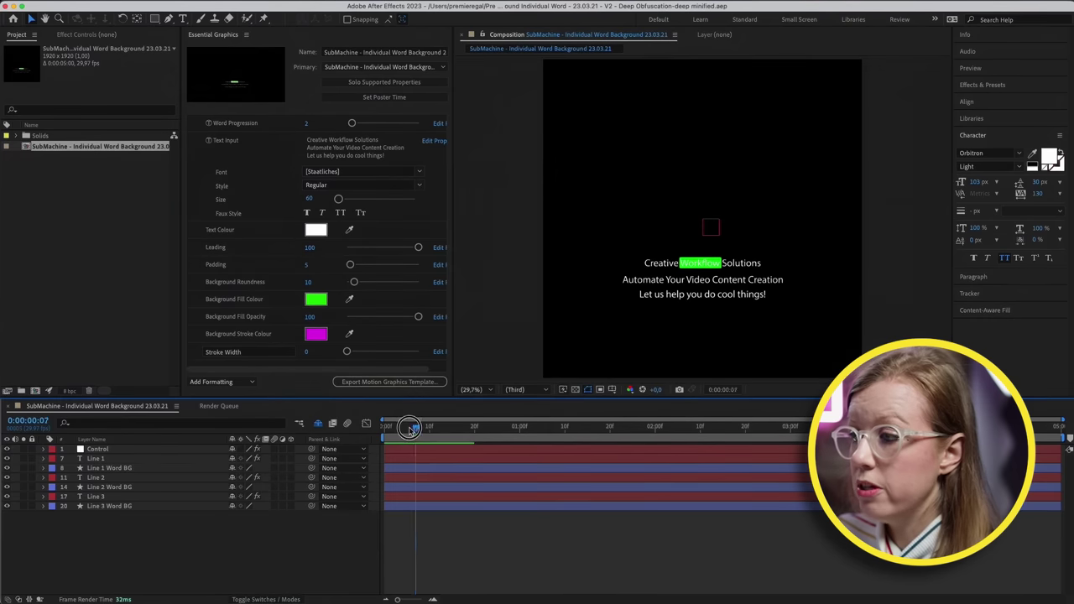
{"action": "left_click_drag", "start_coordinate": [415, 429], "coordinate": [399, 429]}
{"action": "left_click", "coordinate": [361, 172]}
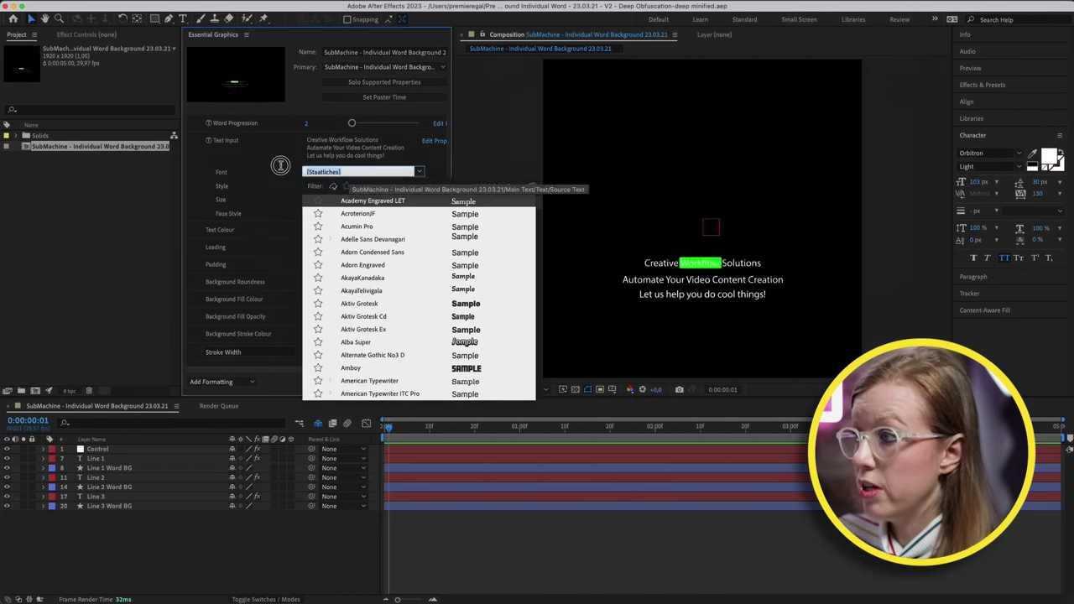
{"action": "type", "text": "Mont"}
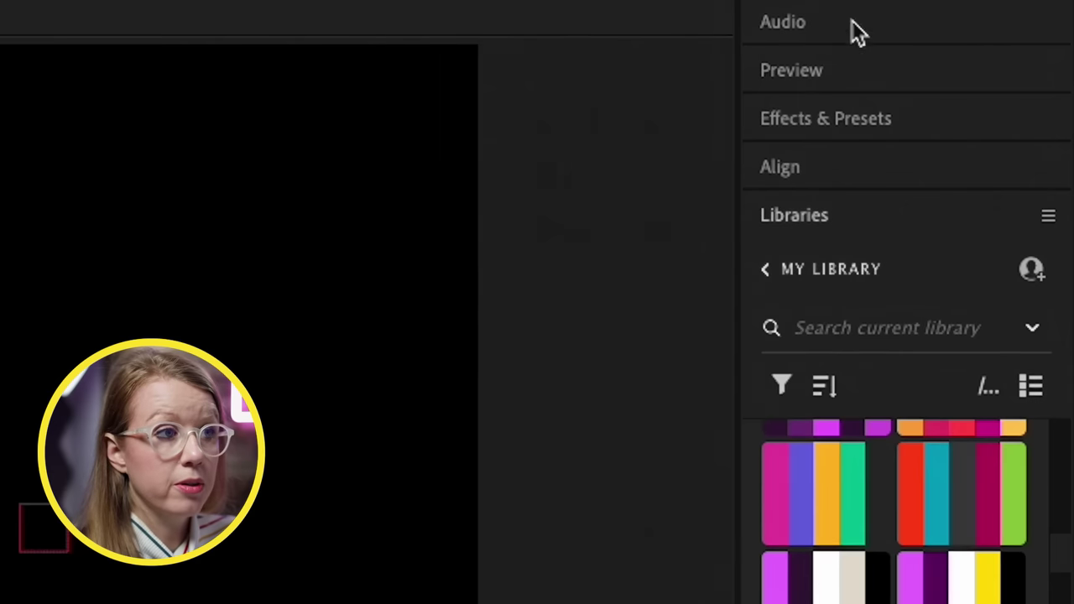
Apply the Drop Shadow effect to the Line 1 text layer and another text line layer
{"action": "left_click", "coordinate": [886, 118]}
{"action": "left_click", "coordinate": [832, 160]}
{"action": "type", "text": "drop shadow"}
{"action": "left_click_drag", "start_coordinate": [1011, 178], "coordinate": [98, 460]}
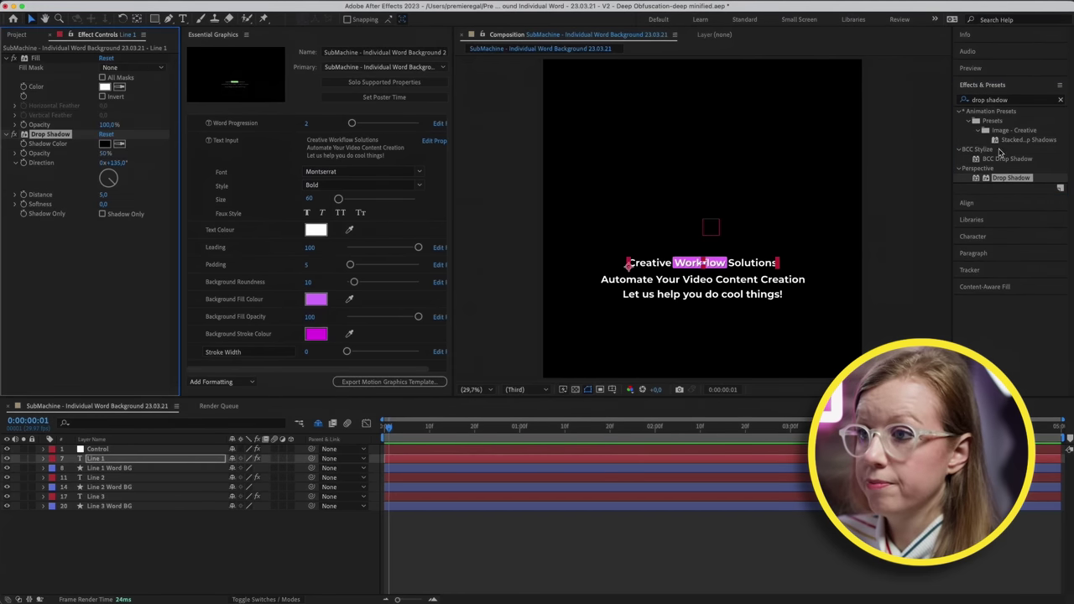
{"action": "left_click_drag", "start_coordinate": [1009, 183], "coordinate": [101, 487]}
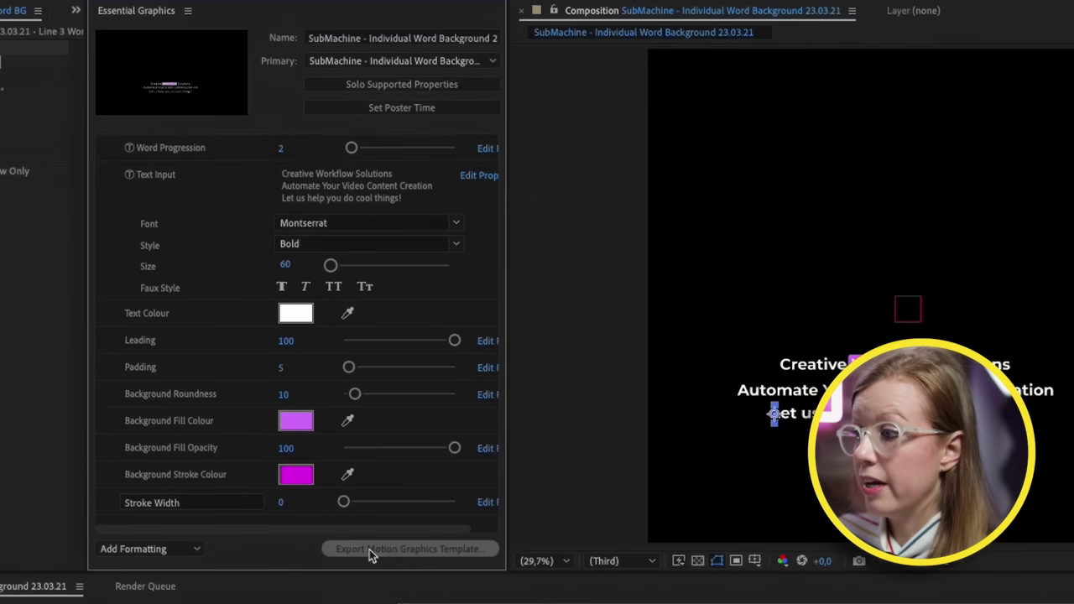
{"action": "left_click", "coordinate": [372, 554]}
Save the project and export the template as GAL-Individual Word Background into the BUILT IN folder
{"action": "left_click", "coordinate": [759, 464]}
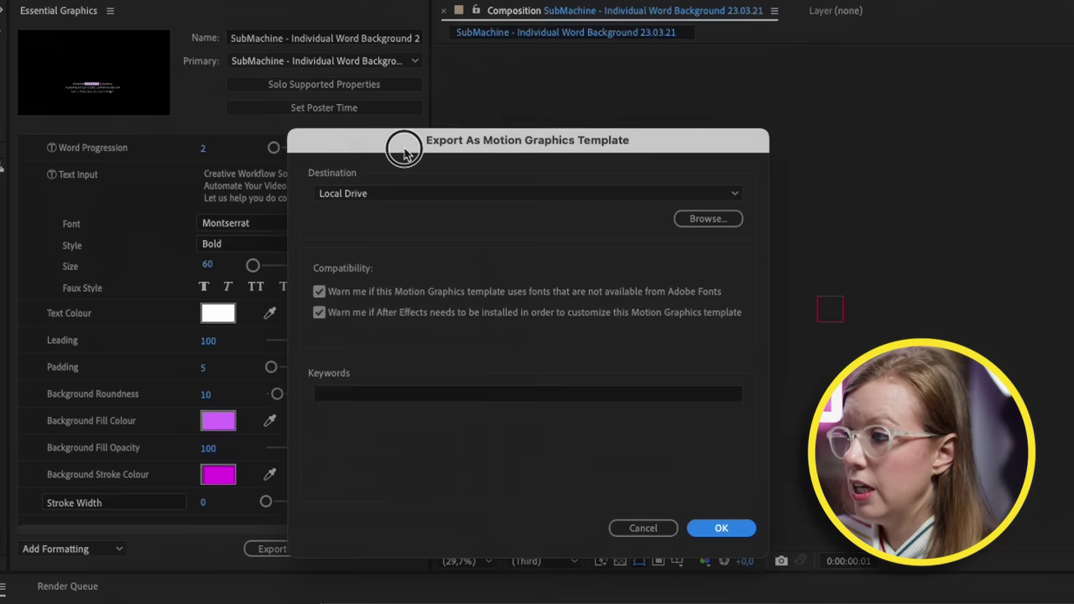
{"action": "left_click_drag", "start_coordinate": [404, 151], "coordinate": [417, 168]}
{"action": "left_click", "coordinate": [730, 236]}
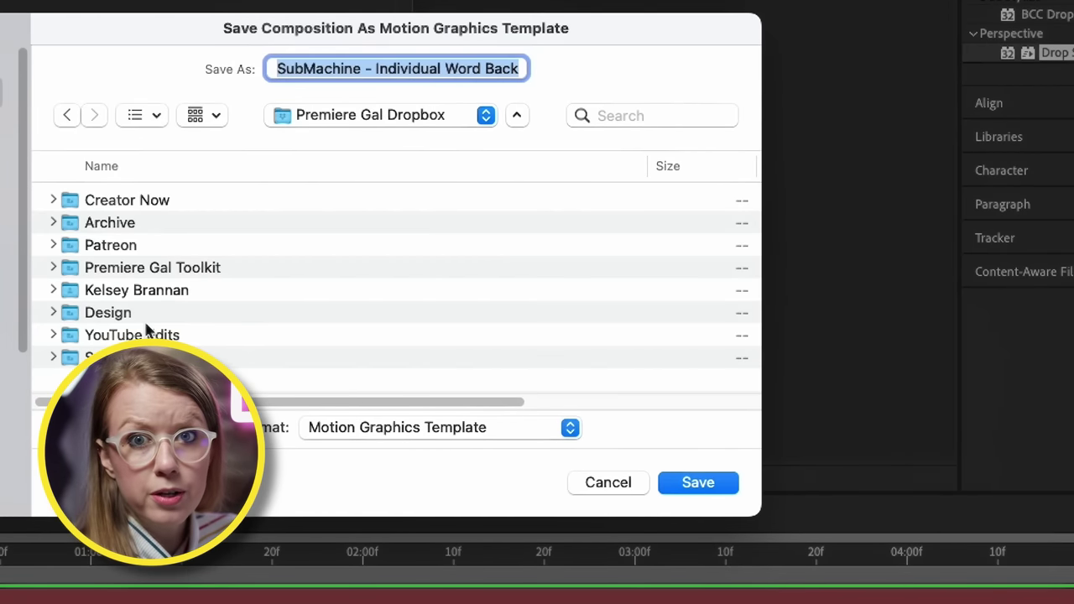
{"action": "type", "text": "GAL-"}
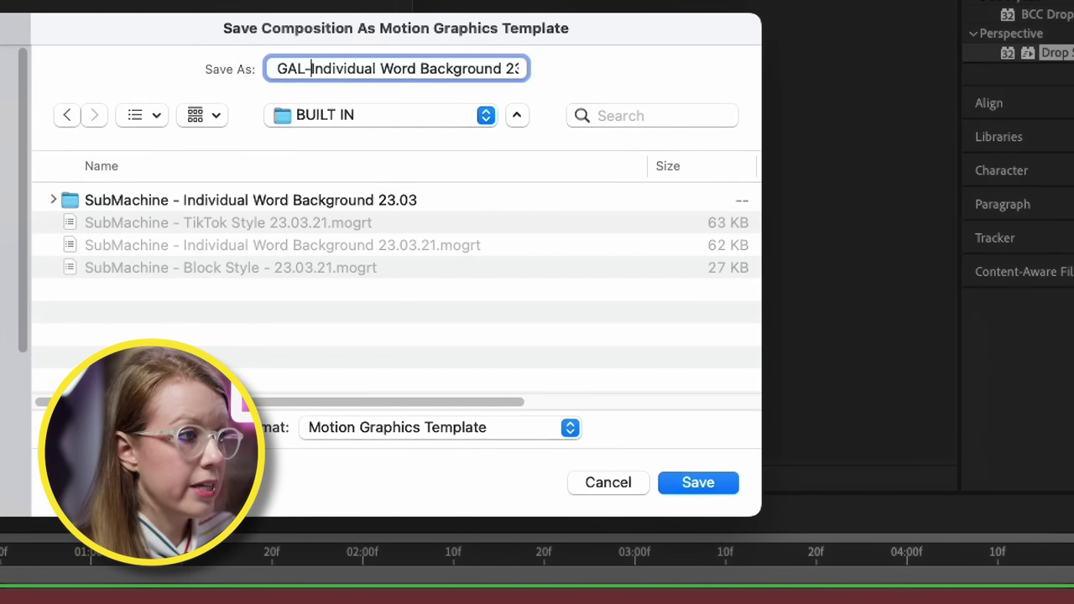
{"action": "left_click", "coordinate": [714, 486]}
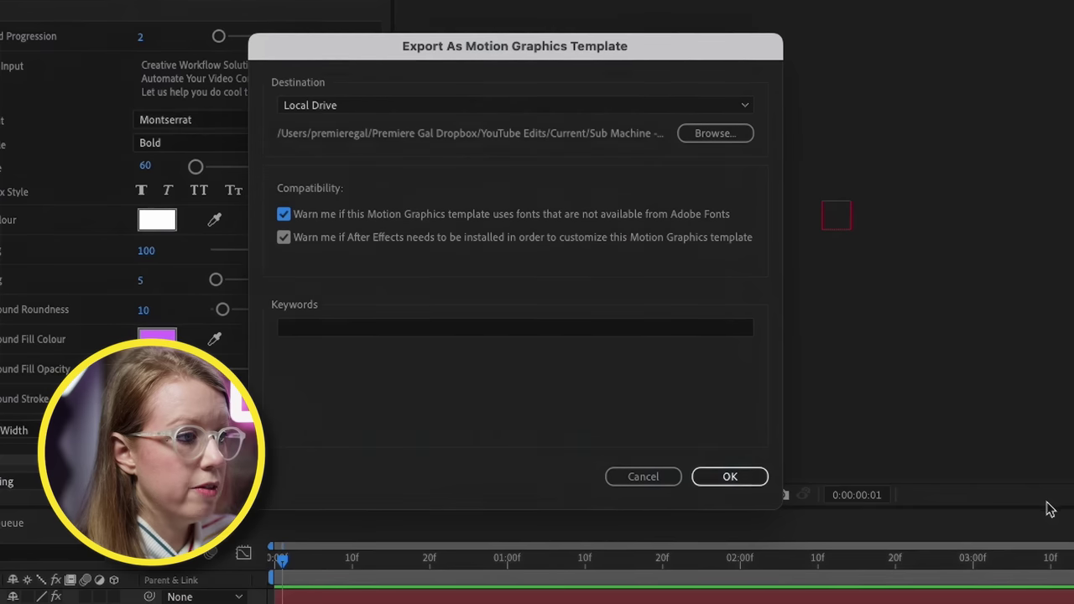
{"action": "left_click", "coordinate": [732, 480]}
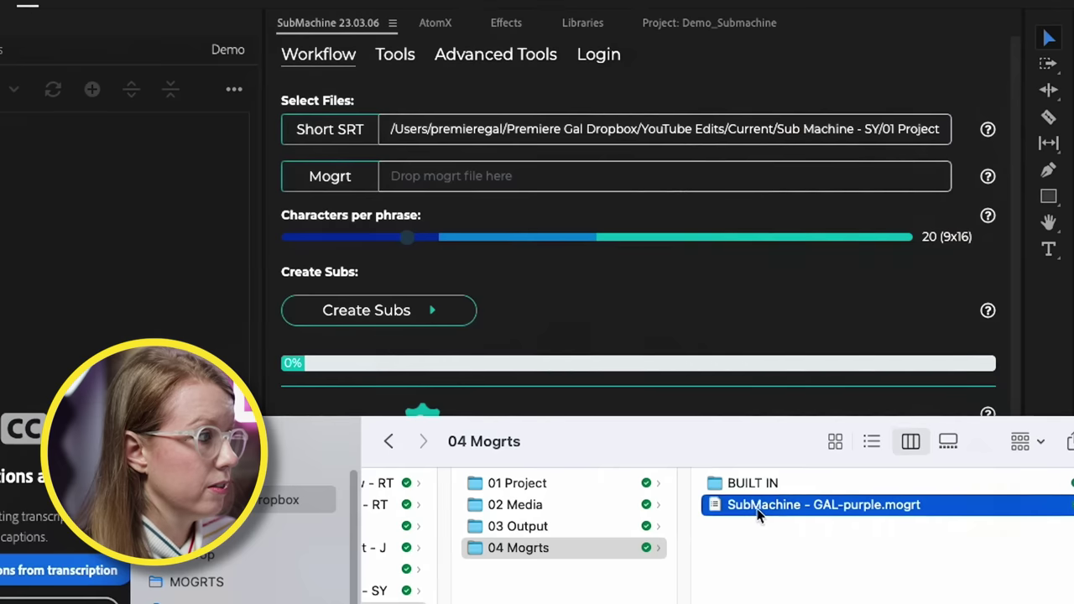
Load the GAL- mogrt into SubMachine and generate the word-by-word subtitle clips
{"action": "left_click_drag", "start_coordinate": [753, 512], "coordinate": [481, 175]}
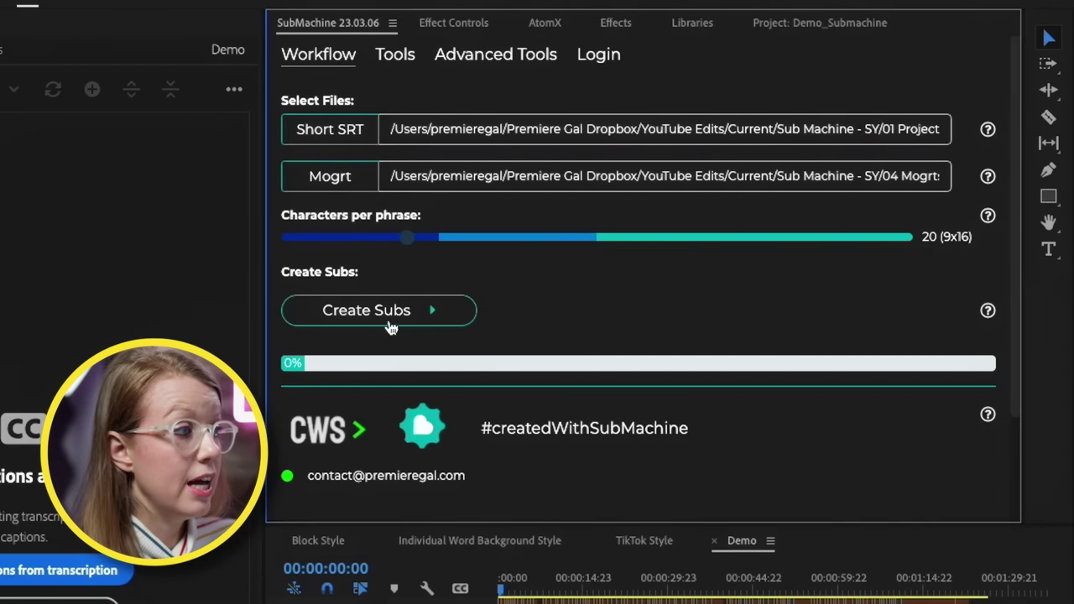
{"action": "left_click", "coordinate": [417, 316]}
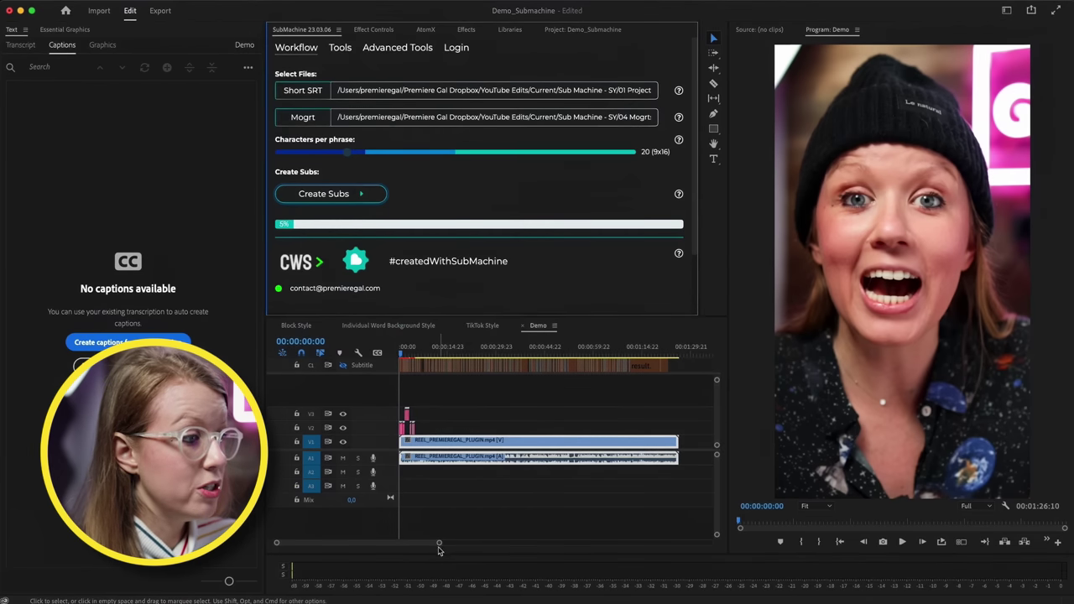
{"action": "left_click_drag", "start_coordinate": [438, 547], "coordinate": [390, 550]}
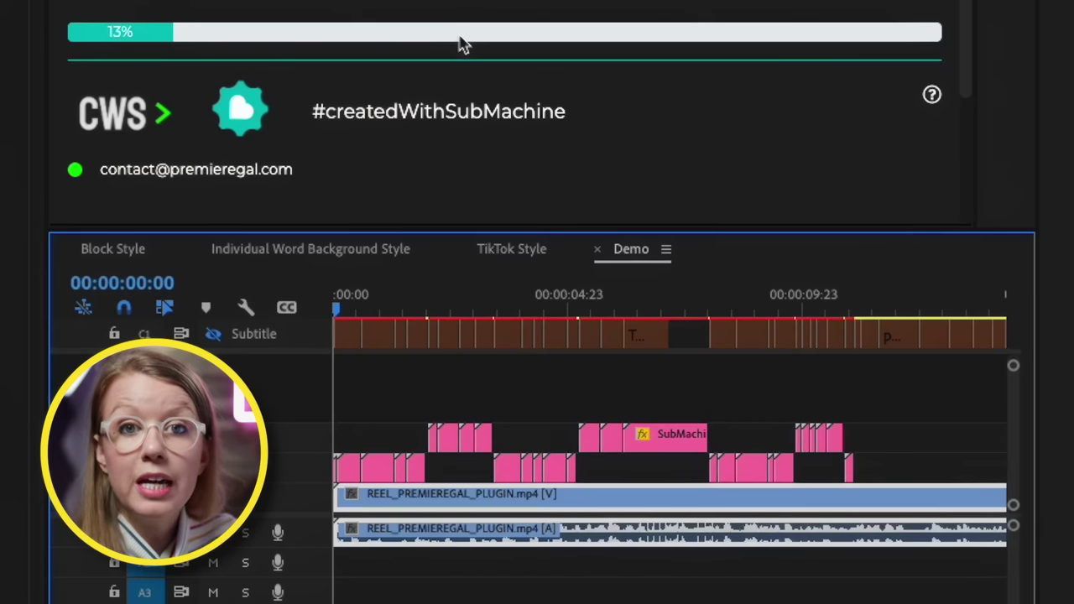
Preview the generated captions at one second in and at later points in the reel
{"action": "left_click", "coordinate": [379, 305]}
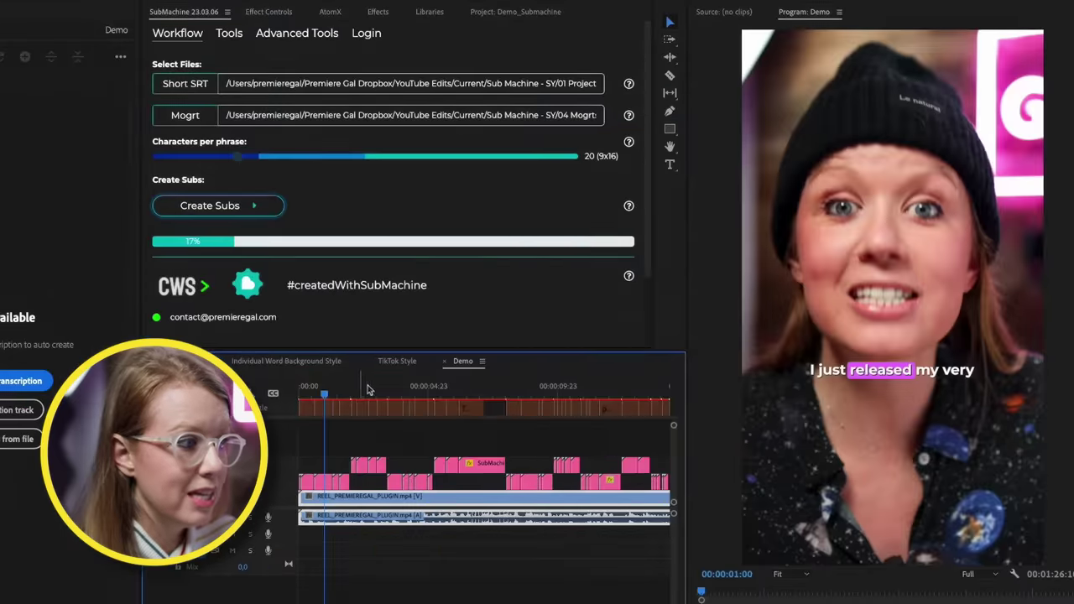
{"action": "left_click", "coordinate": [364, 391]}
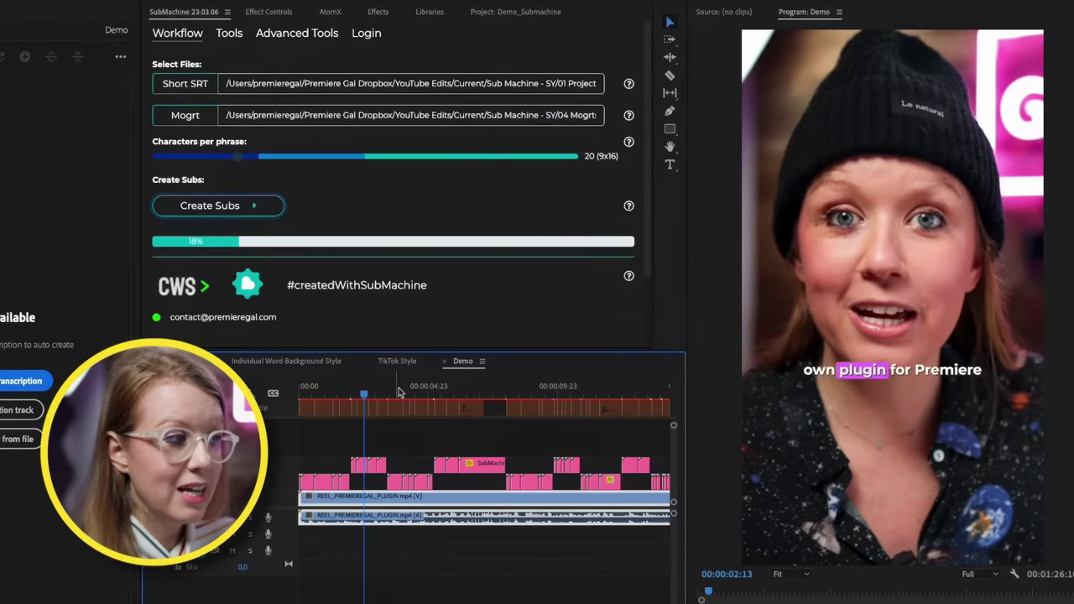
{"action": "left_click", "coordinate": [400, 391]}
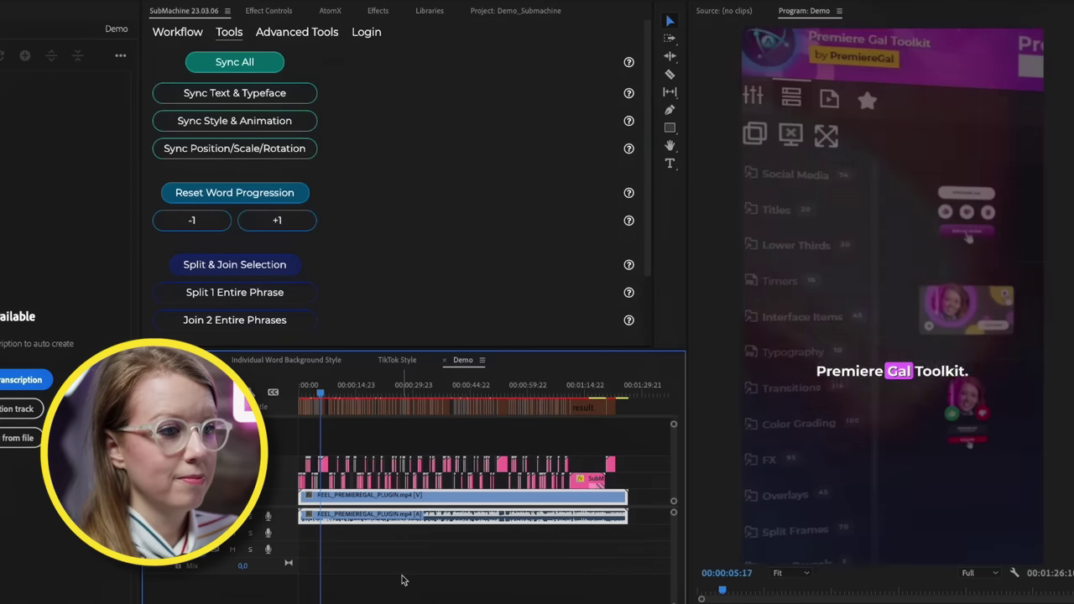
Set the Premiere Gal Toolkit caption's background fill colour to yellow ECCC17
{"action": "key", "text": "space"}
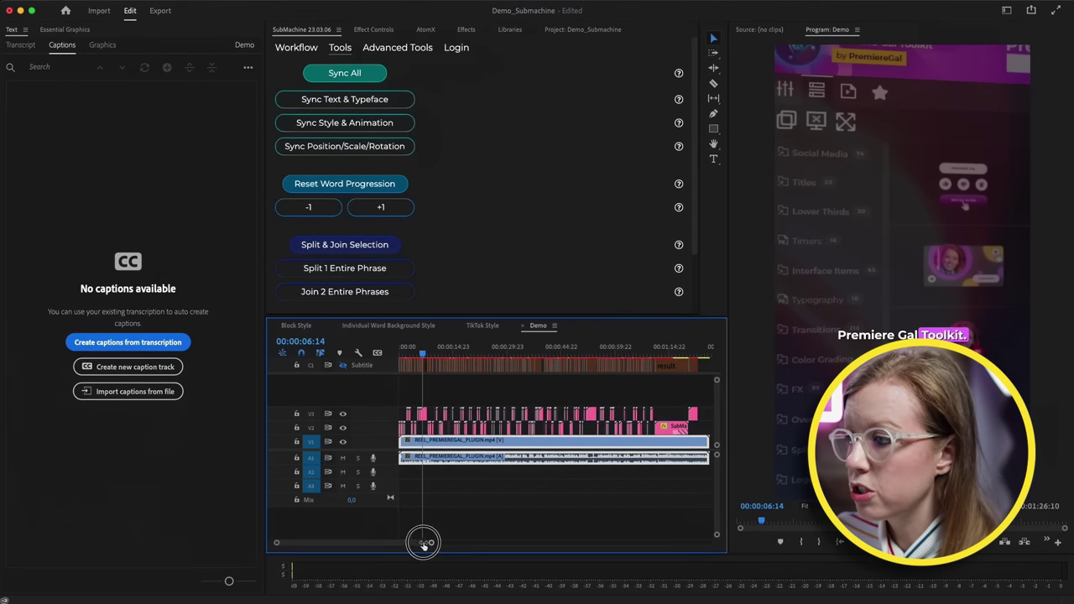
{"action": "left_click_drag", "start_coordinate": [423, 542], "coordinate": [366, 537]}
{"action": "left_click", "coordinate": [594, 413]}
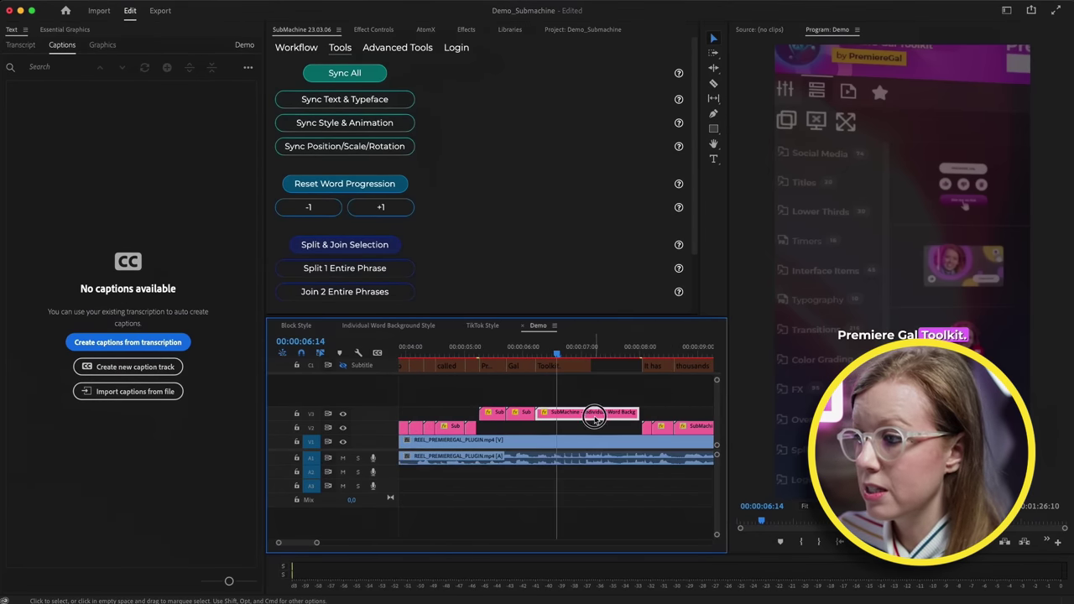
{"action": "left_click", "coordinate": [53, 30]}
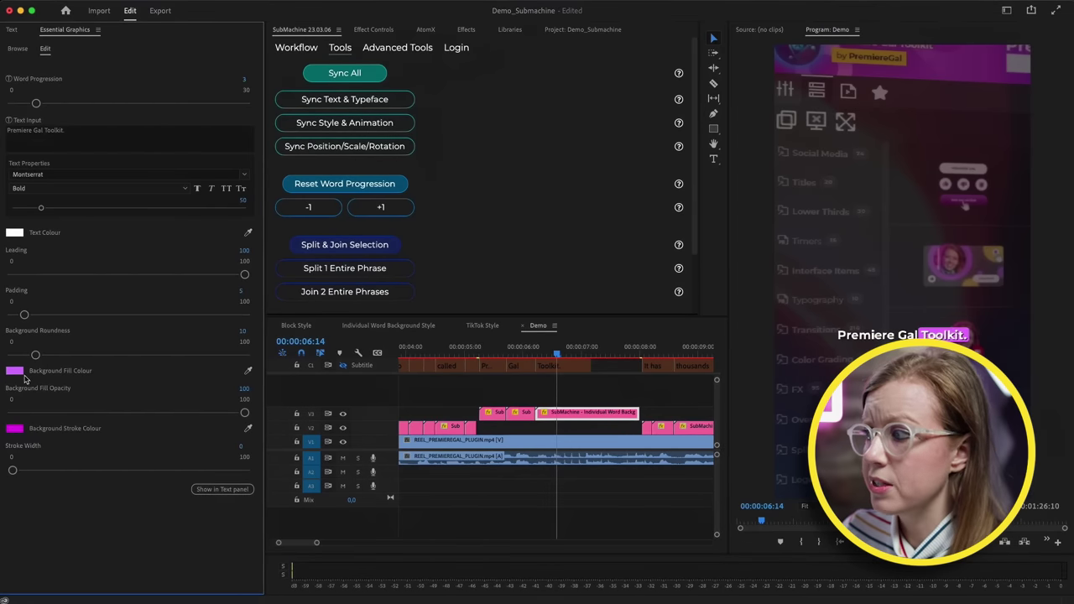
{"action": "left_click", "coordinate": [14, 371]}
{"action": "left_click", "coordinate": [558, 258]}
{"action": "mouse_move", "coordinate": [530, 366]}
{"action": "left_mouse_down"}
{"action": "mouse_move", "coordinate": [512, 340]}
{"action": "mouse_move", "coordinate": [530, 370]}
{"action": "left_mouse_up"}
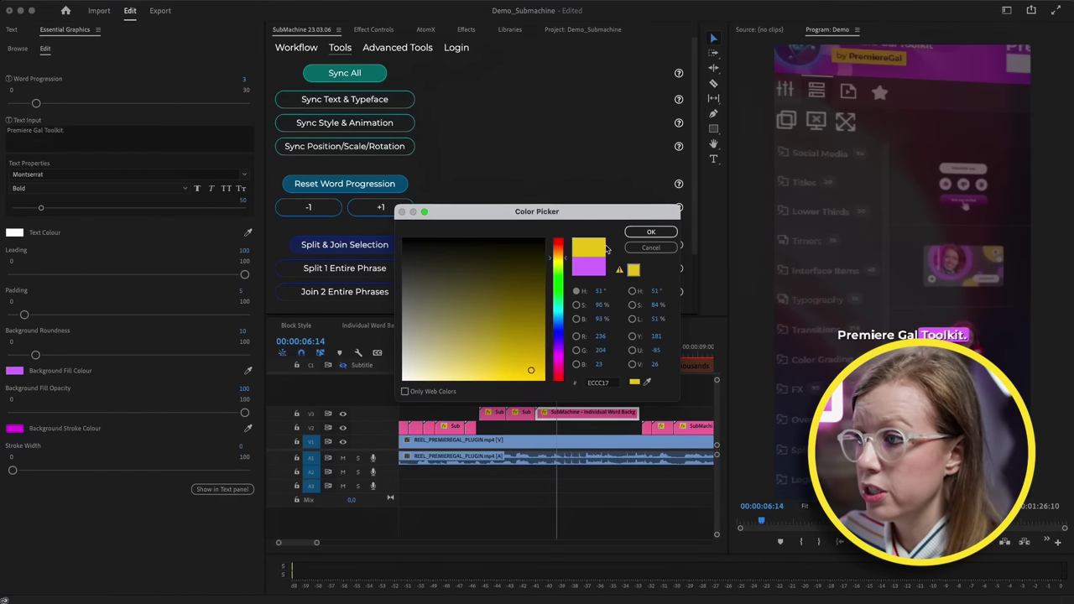
{"action": "left_click", "coordinate": [652, 232]}
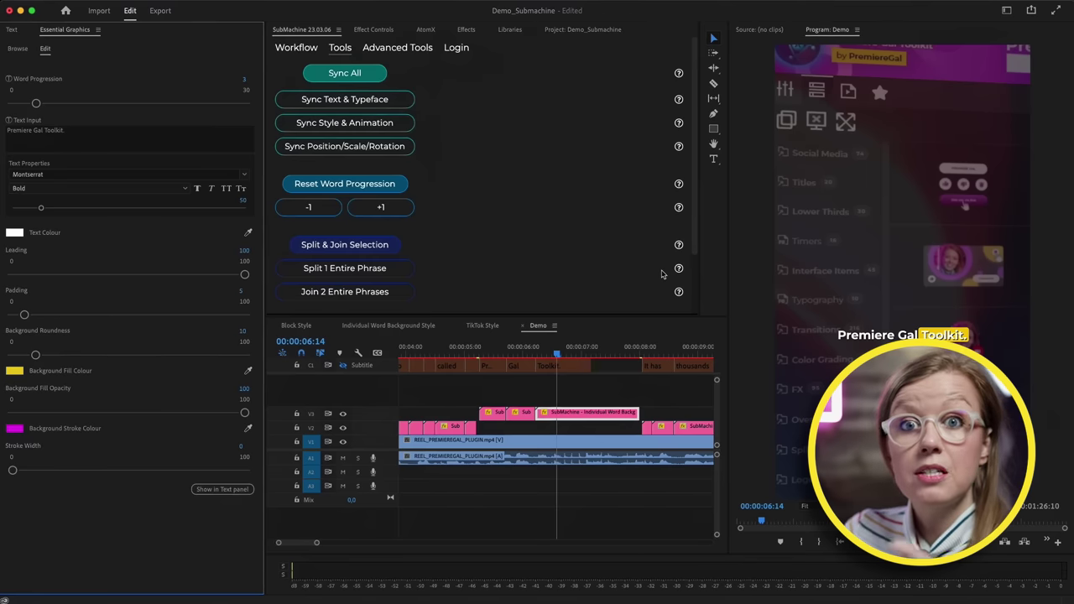
Zoom the timeline out to the whole sequence and select all caption clips on V2 and V3
{"action": "left_click_drag", "start_coordinate": [317, 546], "coordinate": [324, 539]}
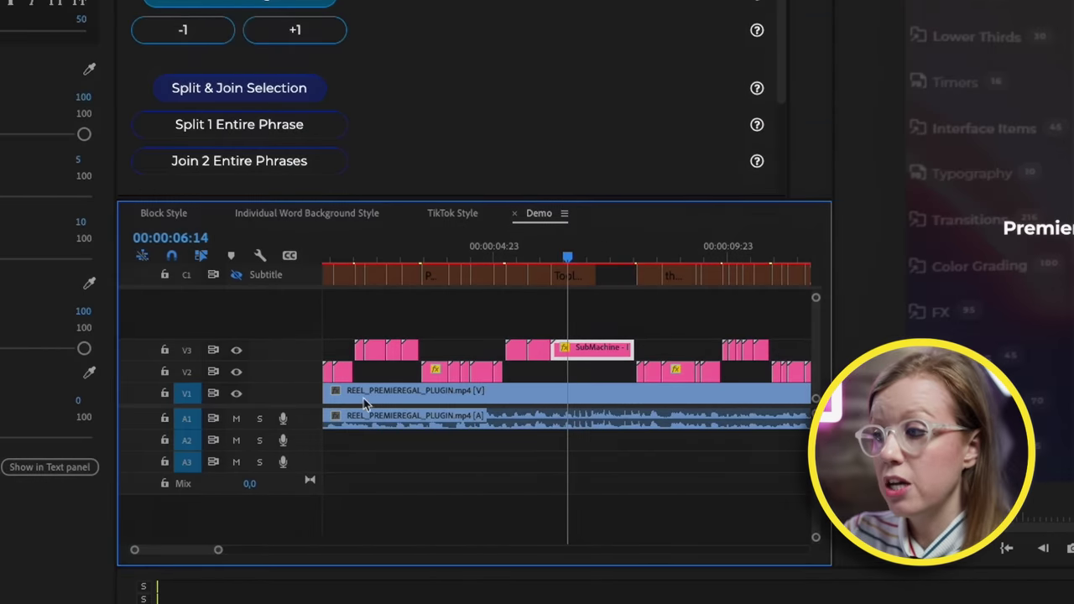
{"action": "left_click_drag", "start_coordinate": [220, 554], "coordinate": [464, 550]}
{"action": "left_click_drag", "start_coordinate": [626, 378], "coordinate": [316, 326]}
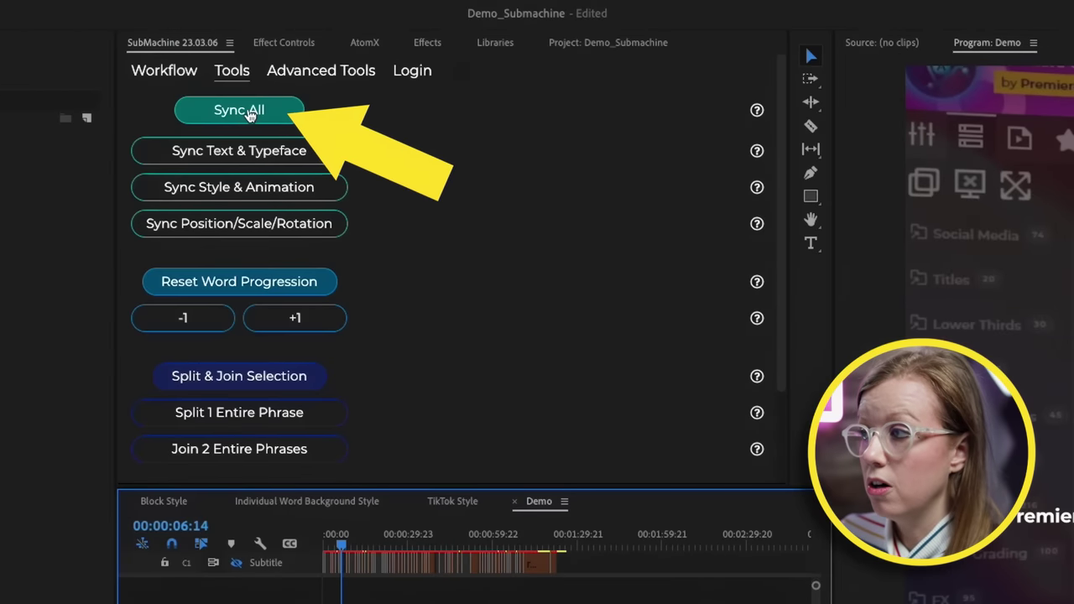
Apply the yellow word highlight to all captions with Sync All, then play the reel to check
{"action": "left_click", "coordinate": [243, 112]}
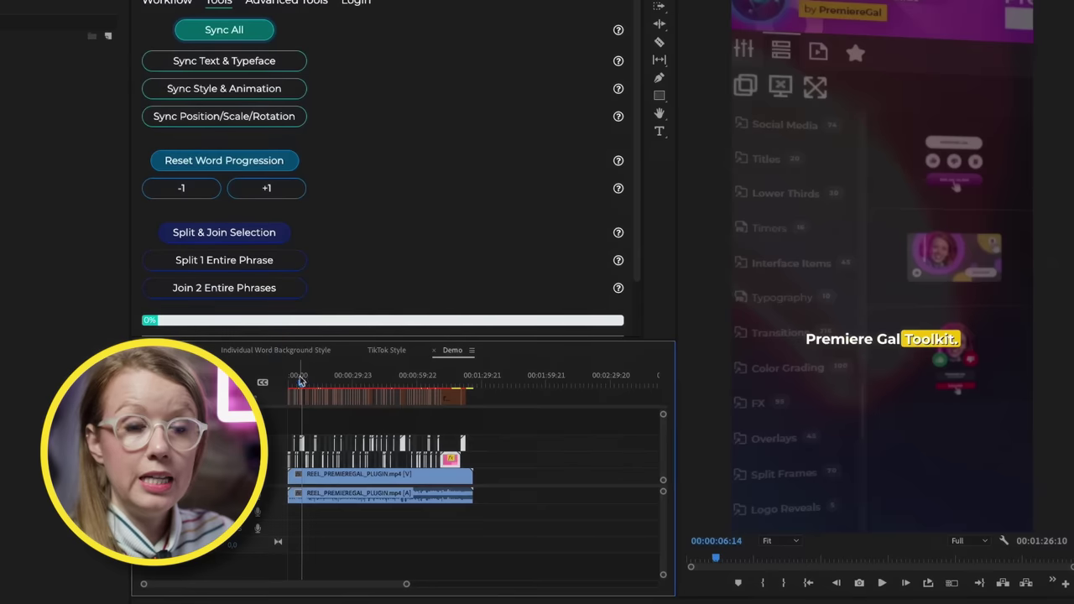
{"action": "key", "text": "space"}
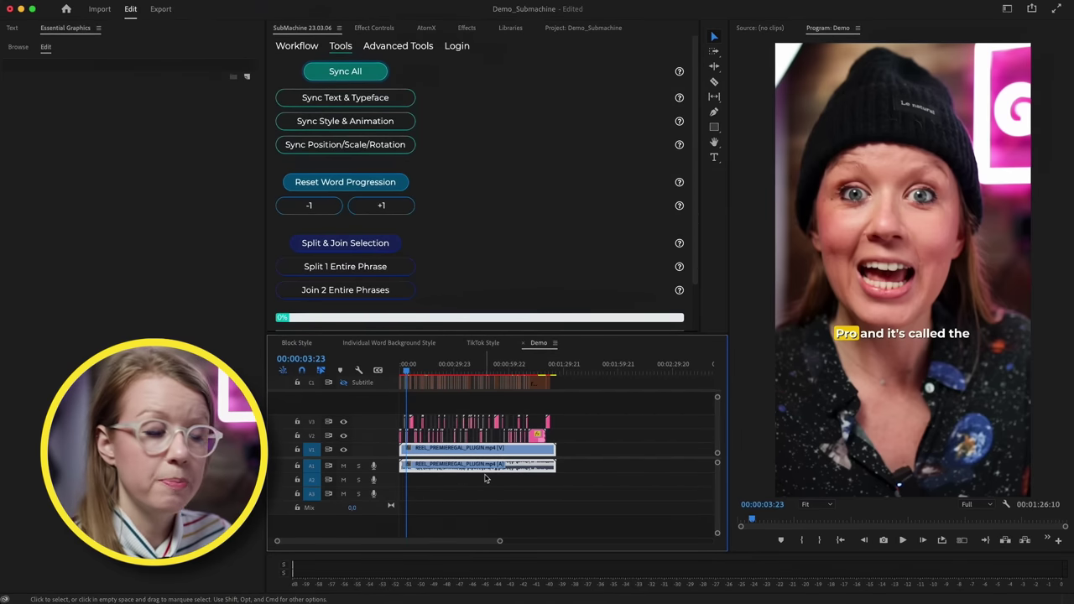
Move one caption clip on V2 down to Position Y 1075 in Effect Controls
{"action": "left_click_drag", "start_coordinate": [500, 543], "coordinate": [414, 544]}
{"action": "left_click", "coordinate": [374, 30]}
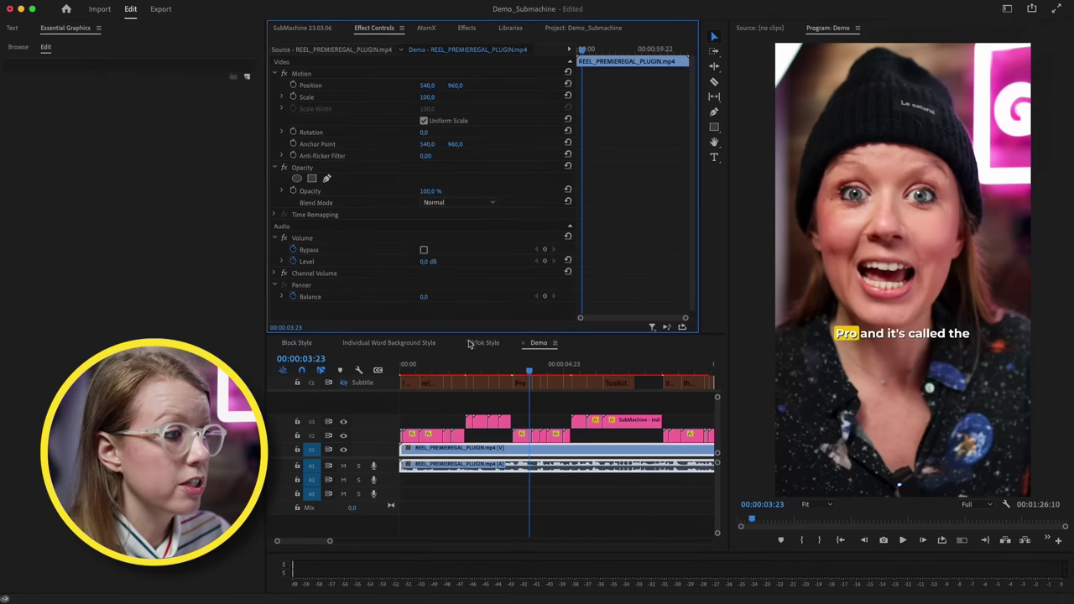
{"action": "left_click", "coordinate": [522, 436]}
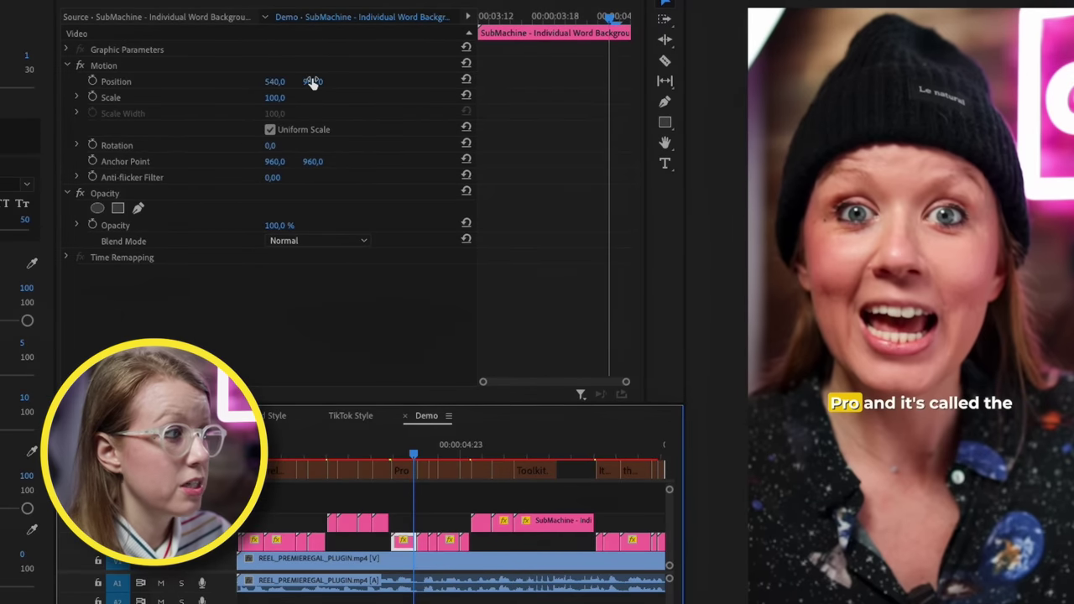
{"action": "left_click_drag", "start_coordinate": [312, 81], "coordinate": [409, 81]}
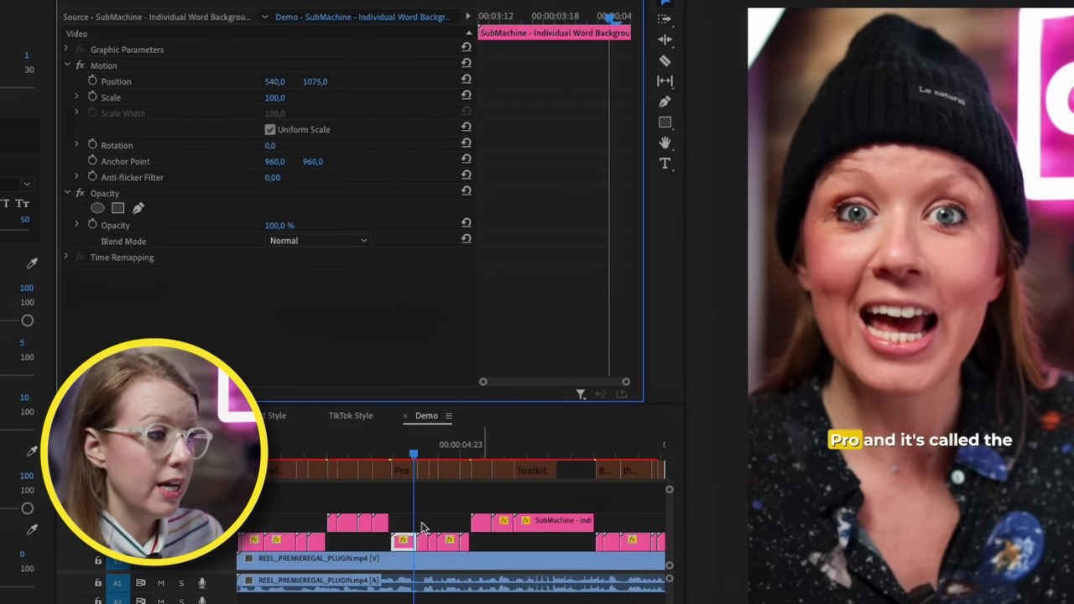
Copy that caption and paste its Motion attributes onto every caption on V2 and V3
{"action": "left_click", "coordinate": [410, 556]}
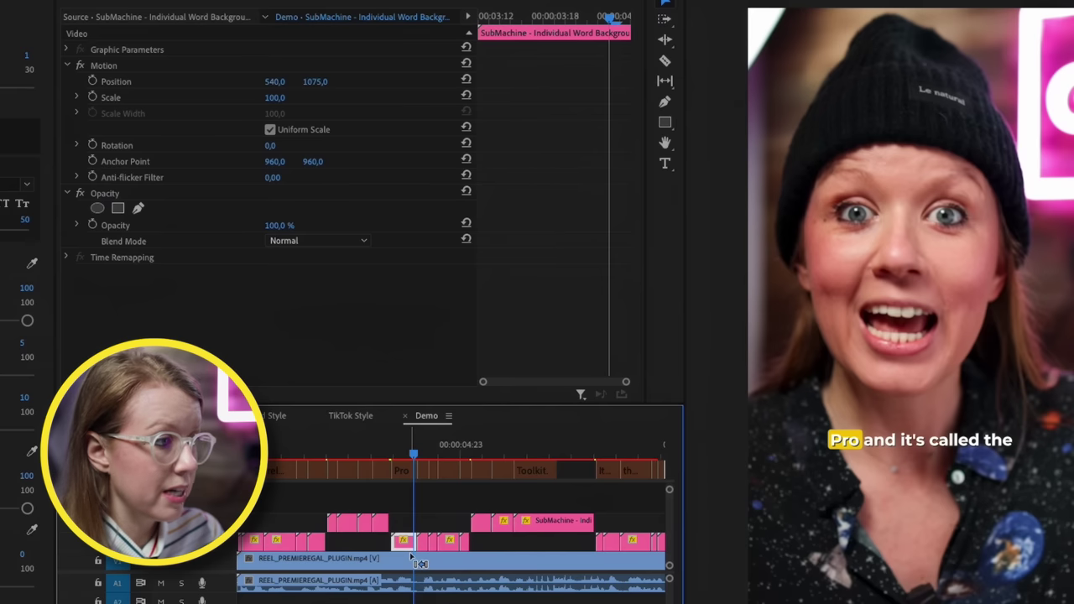
{"action": "key", "text": "super+c"}
{"action": "scroll", "coordinate": [420, 564], "scroll_direction": "down", "scroll_amount": 5}
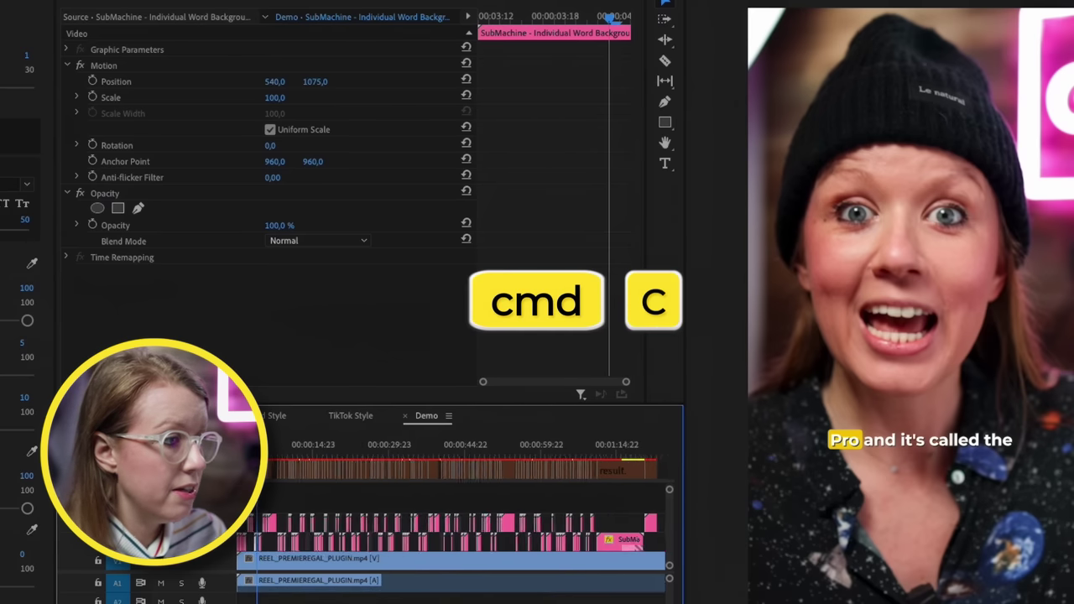
{"action": "left_click_drag", "start_coordinate": [600, 539], "coordinate": [216, 500]}
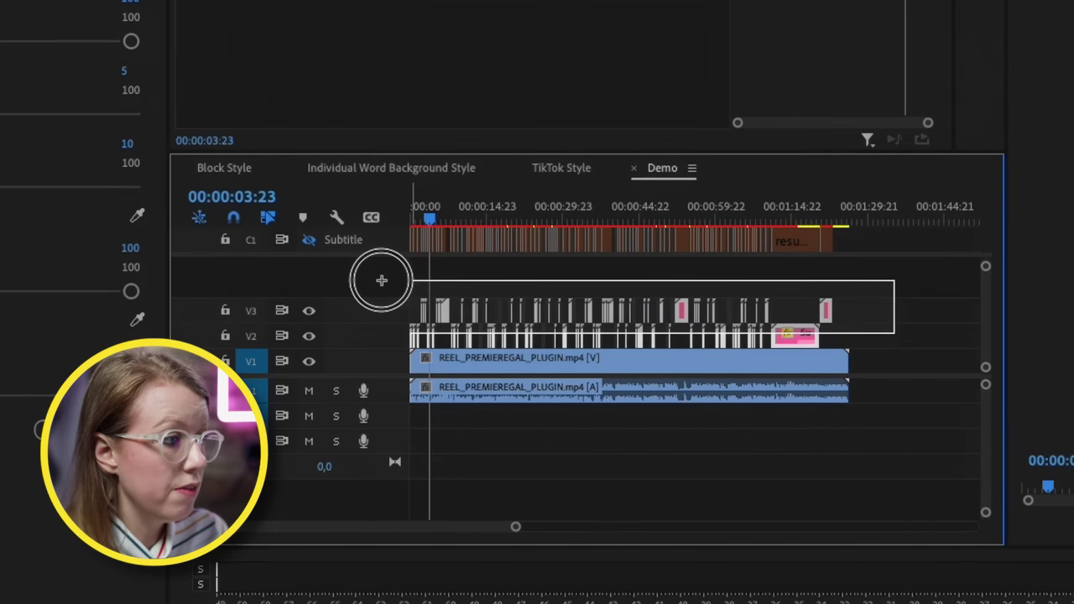
{"action": "left_click_drag", "start_coordinate": [382, 280], "coordinate": [382, 280]}
{"action": "right_click", "coordinate": [445, 311]}
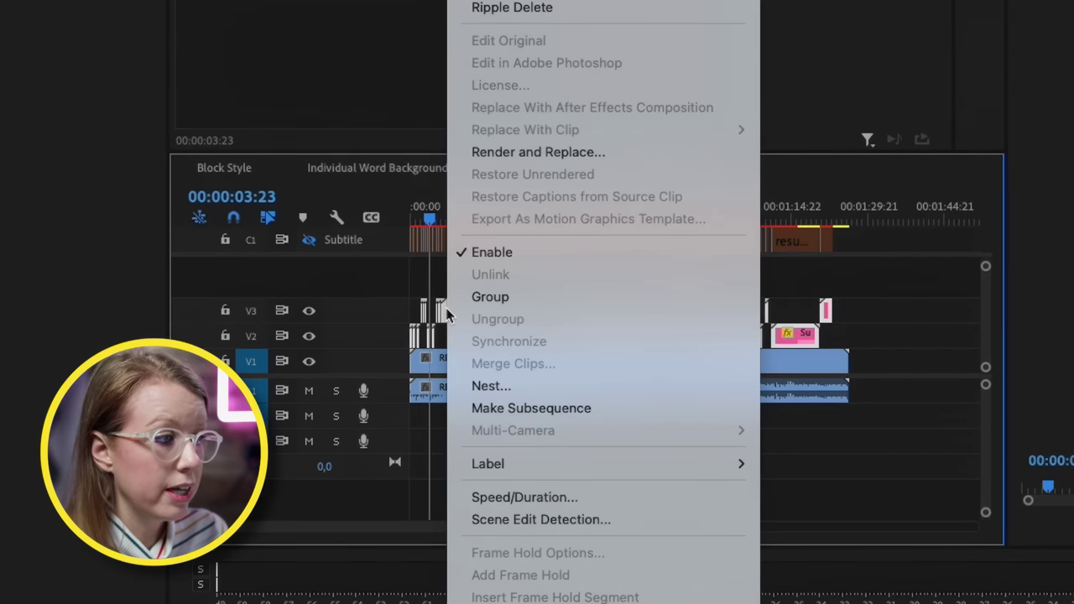
{"action": "left_click", "coordinate": [522, 104]}
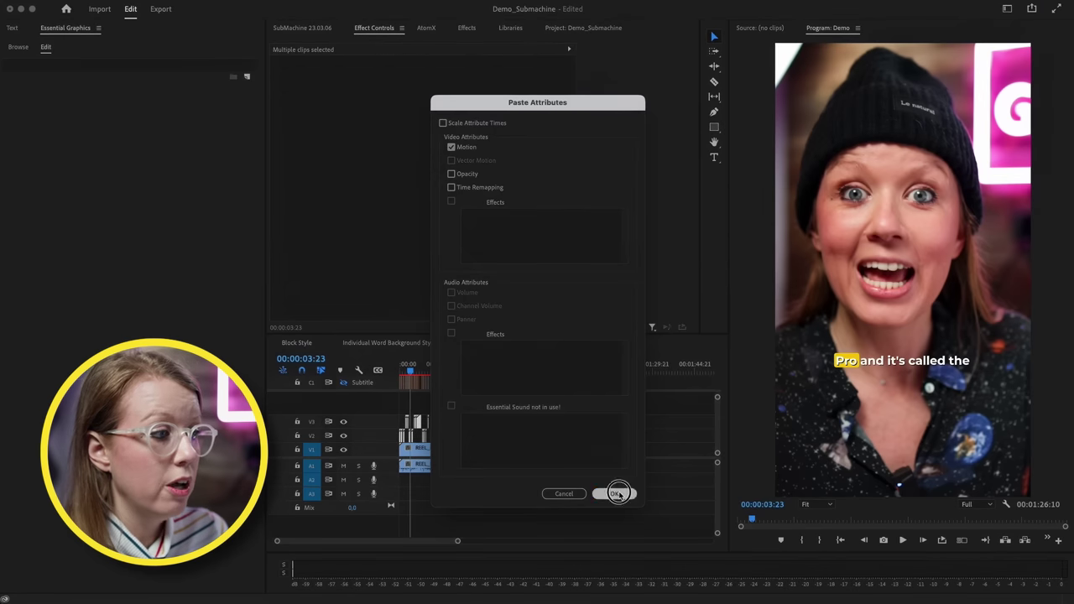
{"action": "left_click", "coordinate": [617, 495]}
{"action": "left_click", "coordinate": [417, 366]}
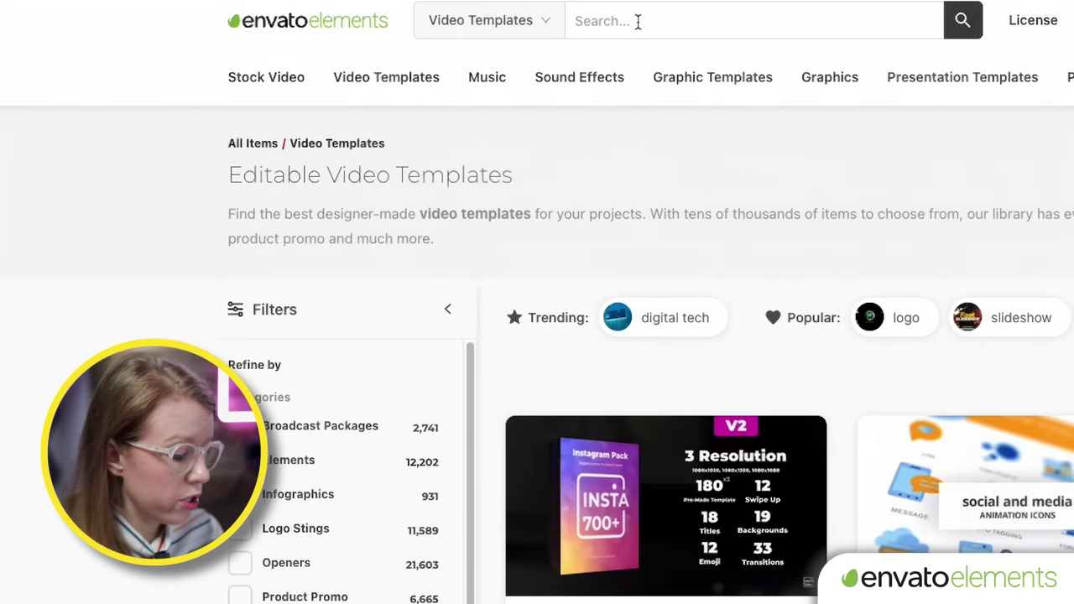
Search Envato Elements video templates for 'mogrt' and scroll through the results
{"action": "key", "text": "Return"}
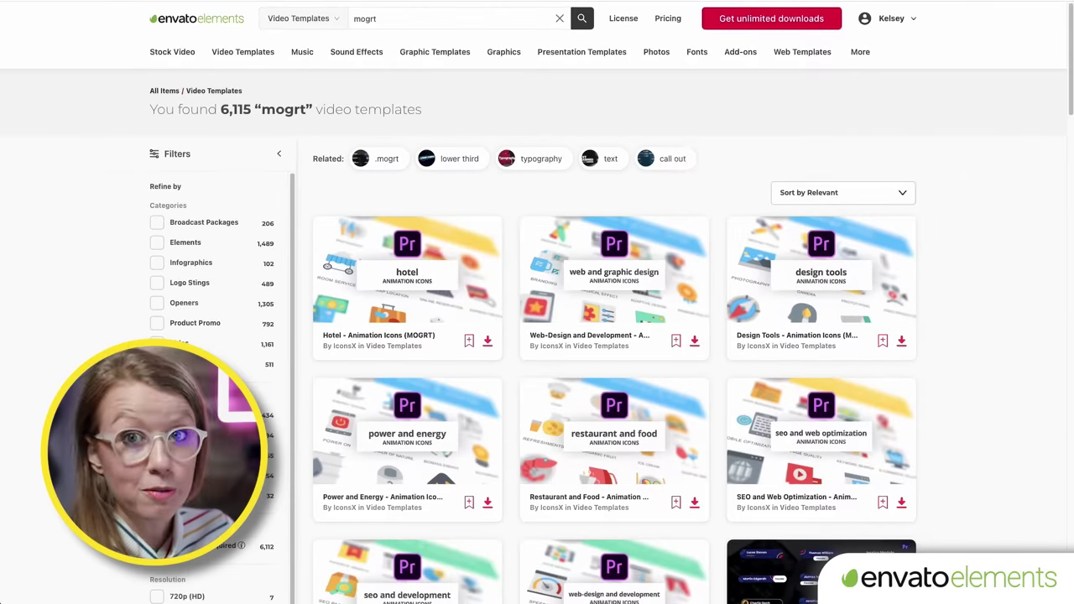
{"action": "scroll", "coordinate": [990, 290], "scroll_direction": "down", "scroll_amount": 3}
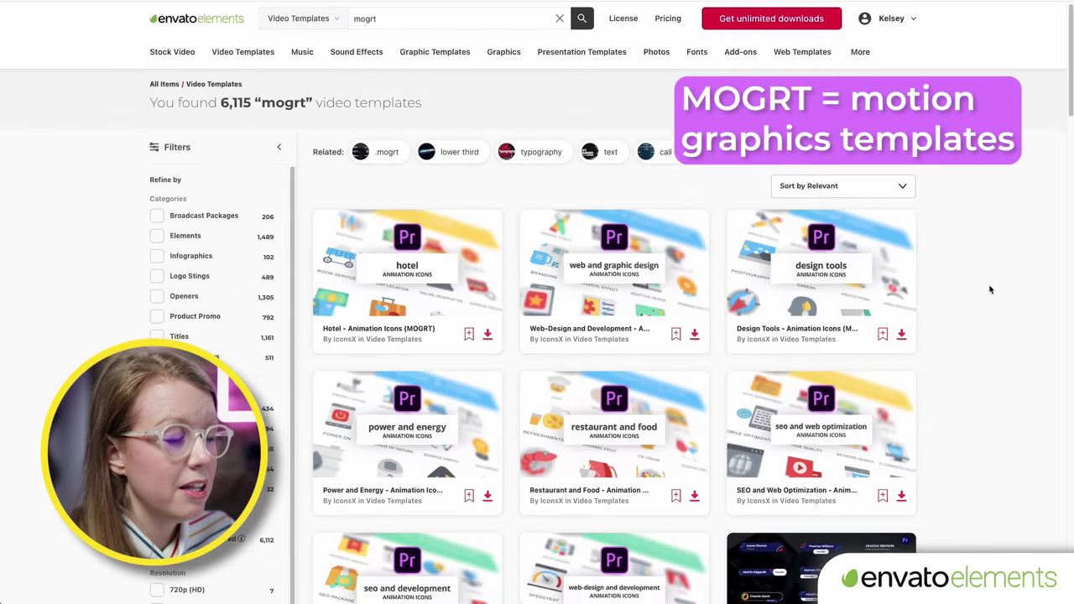
{"action": "scroll", "coordinate": [604, 336], "scroll_direction": "down", "scroll_amount": 5}
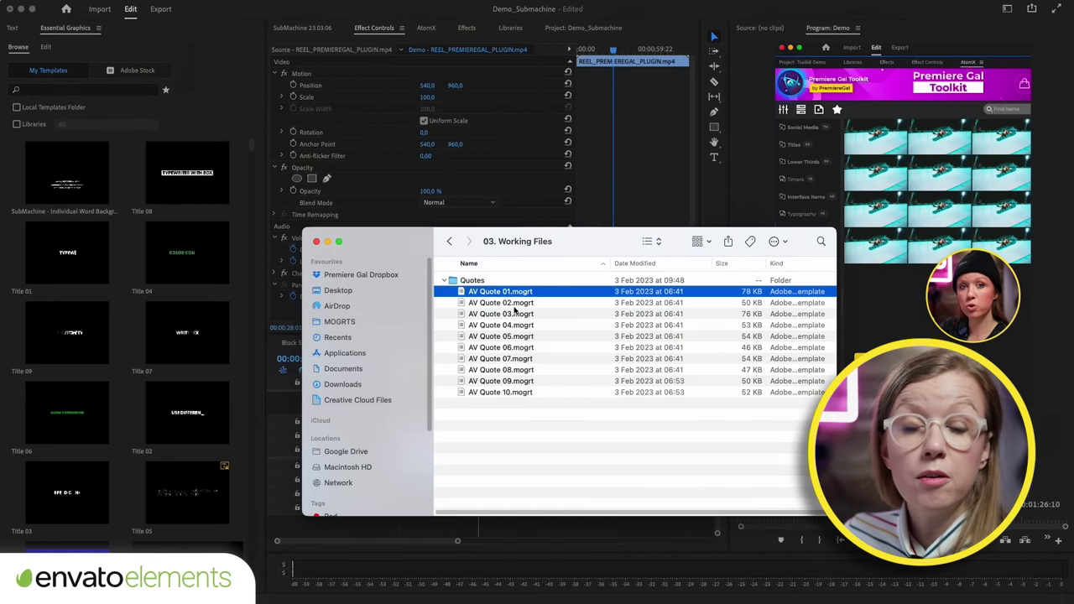
Drag the ten AV Quote .mogrt files from Finder into Essential Graphics Browse
{"action": "left_click", "coordinate": [518, 391], "text": "shift"}
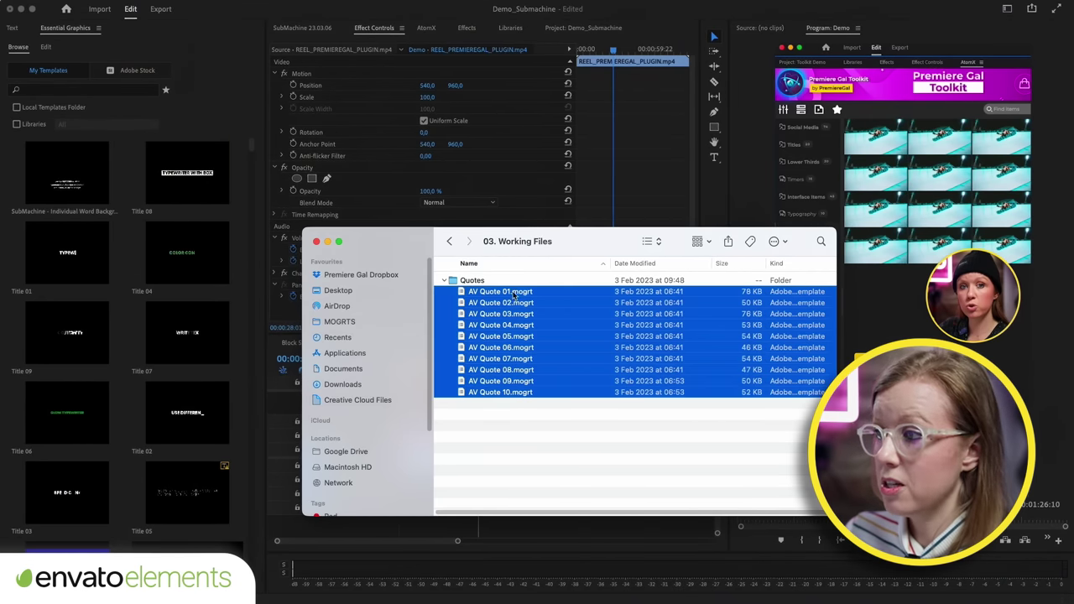
{"action": "left_click_drag", "start_coordinate": [520, 292], "coordinate": [134, 261]}
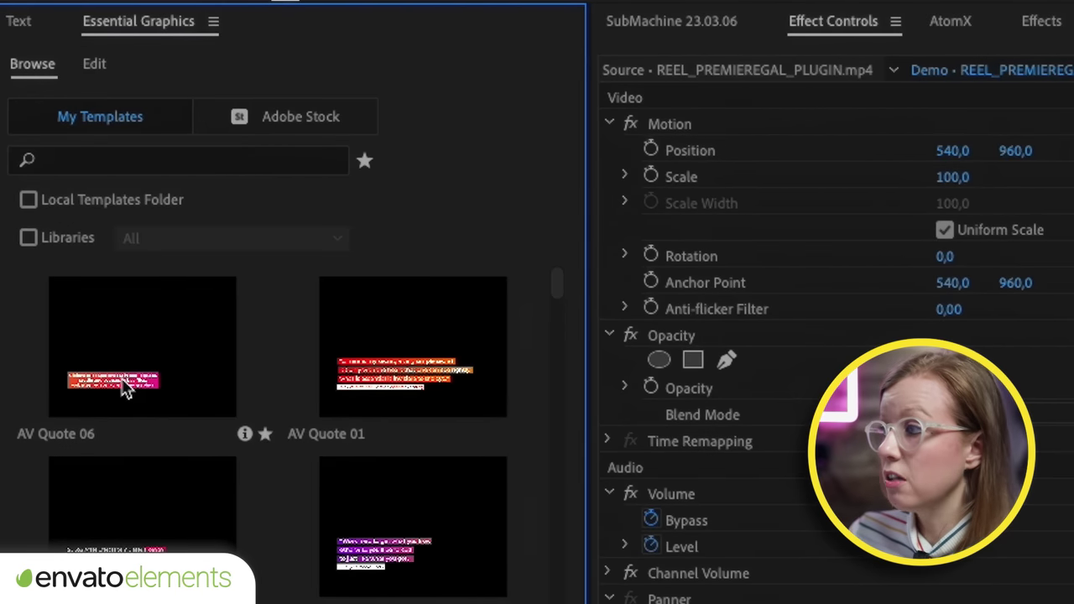
Place AV Quote 03 on the timeline near the end, scale it to 72, and reveal its colour settings
{"action": "left_click_drag", "start_coordinate": [396, 510], "coordinate": [604, 315]}
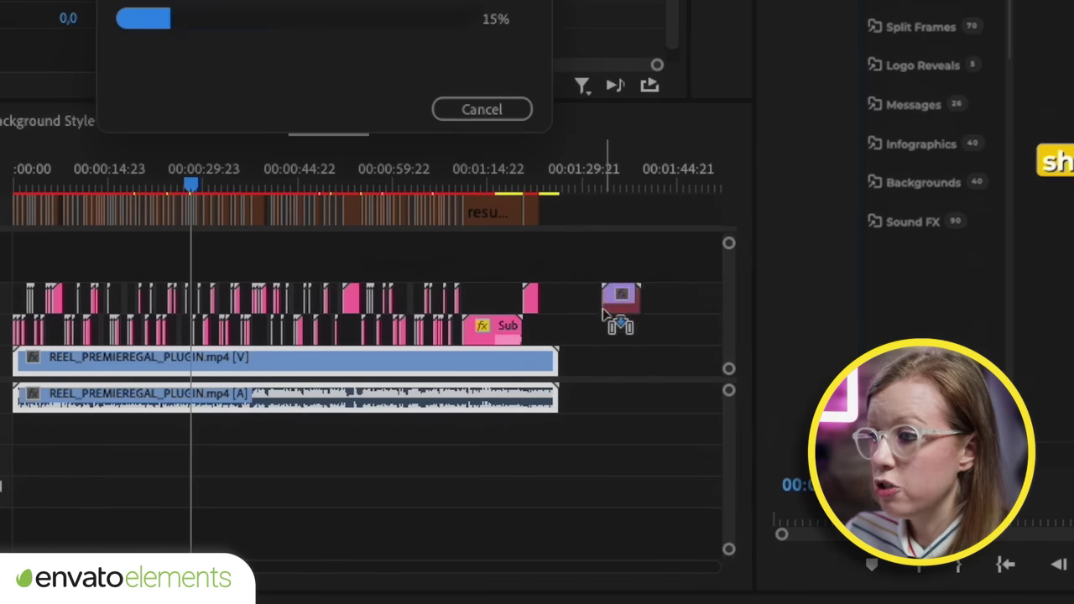
{"action": "left_click", "coordinate": [617, 188]}
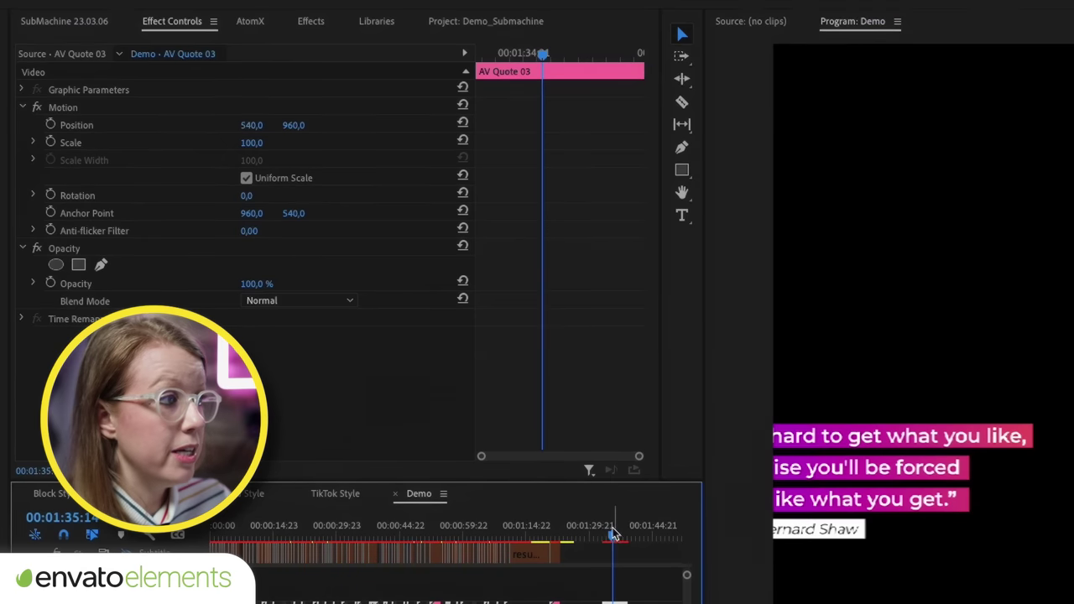
{"action": "left_click_drag", "start_coordinate": [245, 141], "coordinate": [302, 126]}
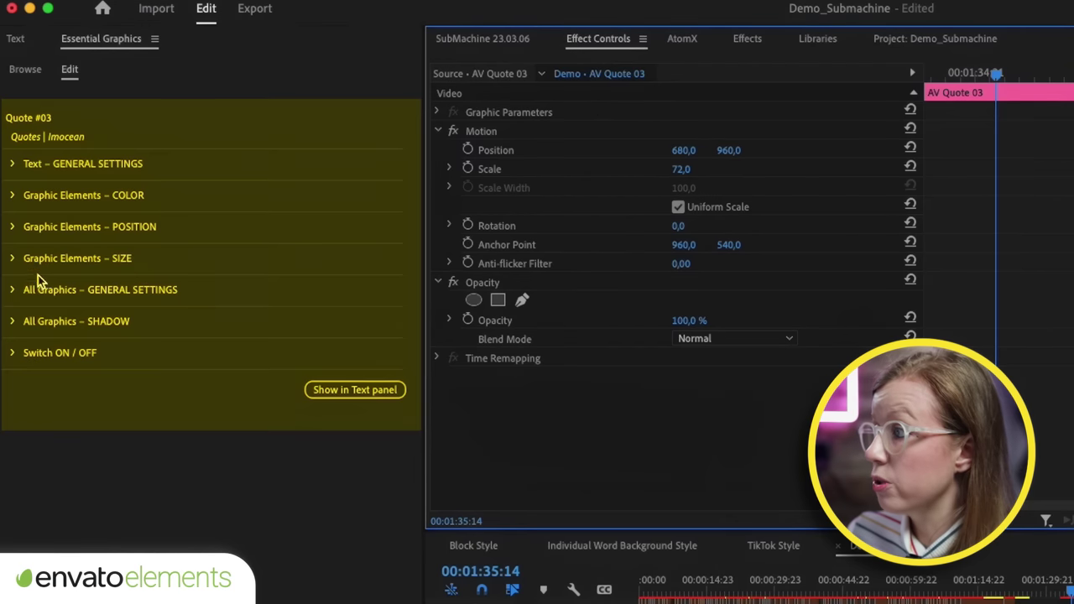
{"action": "left_click", "coordinate": [13, 196]}
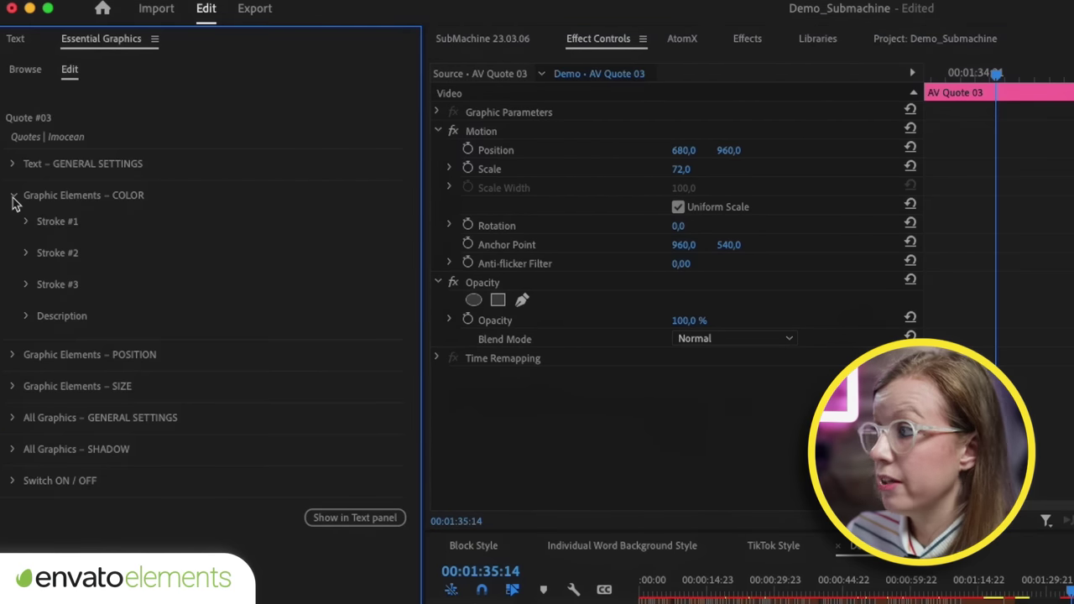